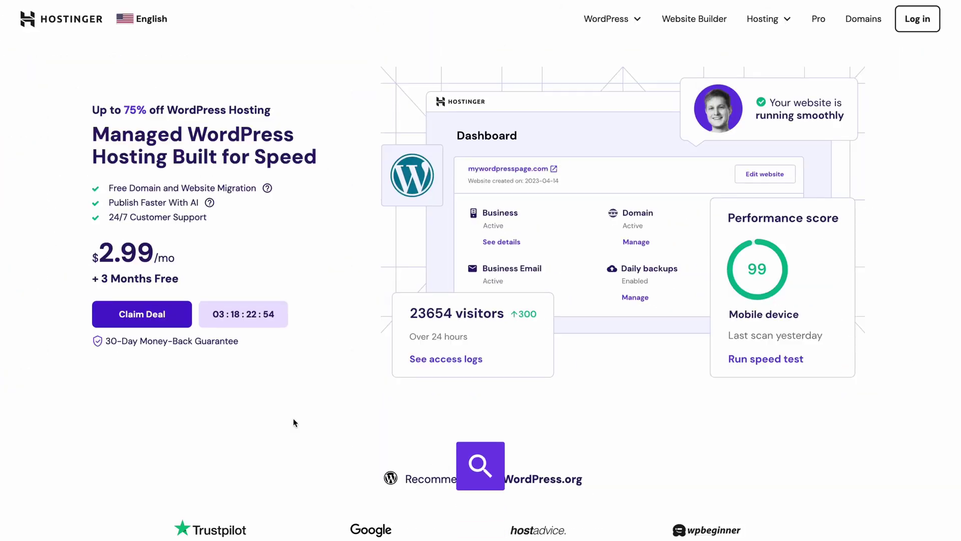
Add the 48-month Business hosting plan to the cart
{"action": "left_click", "coordinate": [154, 312]}
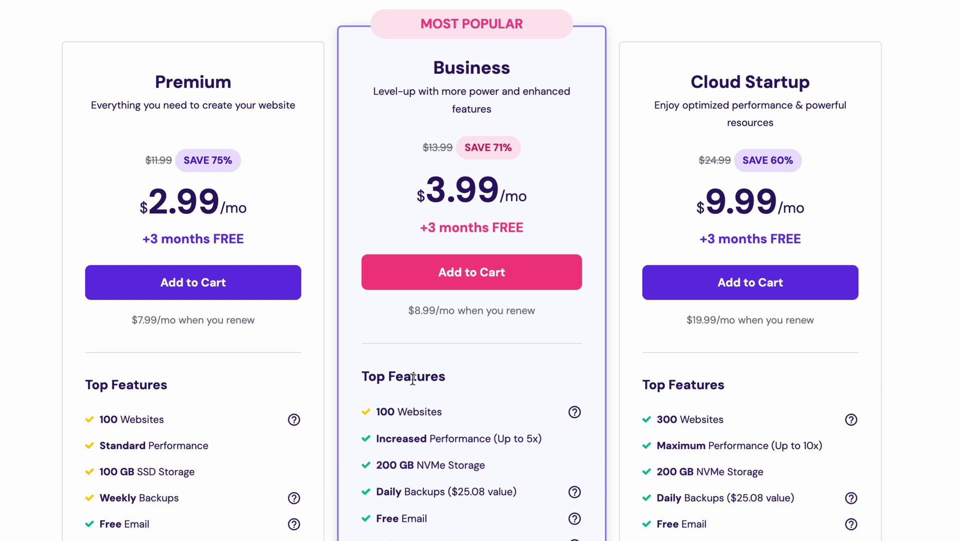
{"action": "left_click", "coordinate": [472, 278]}
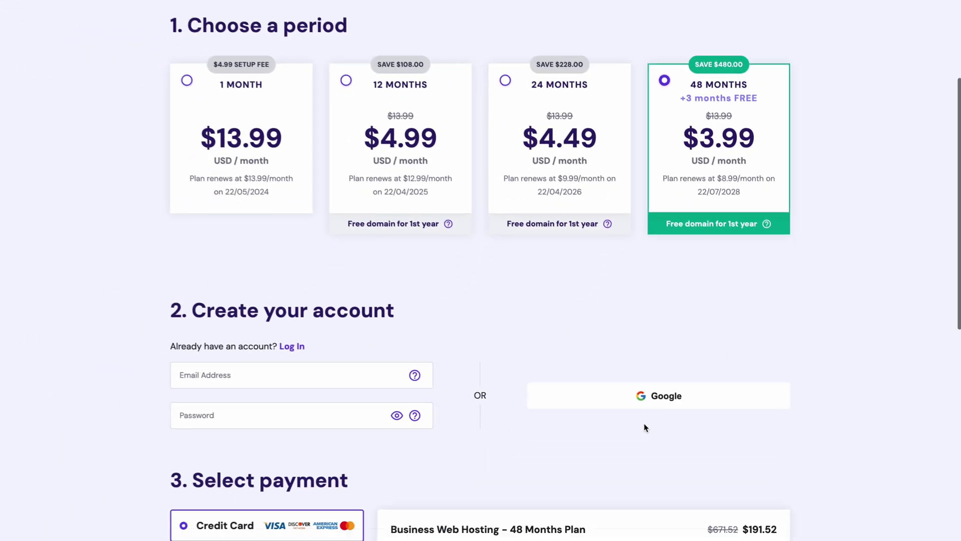
{"action": "scroll", "coordinate": [644, 423], "scroll_direction": "down", "scroll_amount": 1}
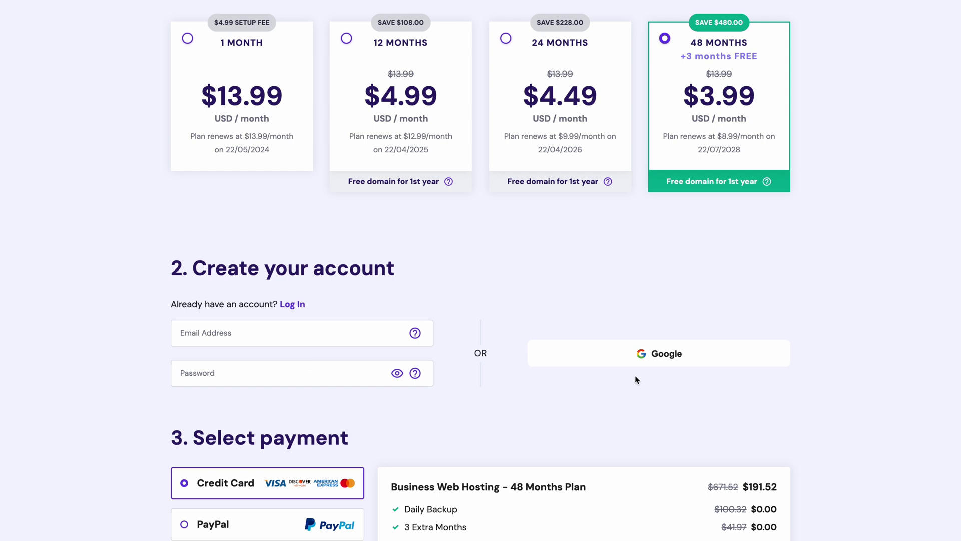
{"action": "scroll", "coordinate": [390, 452], "scroll_direction": "down", "scroll_amount": 5}
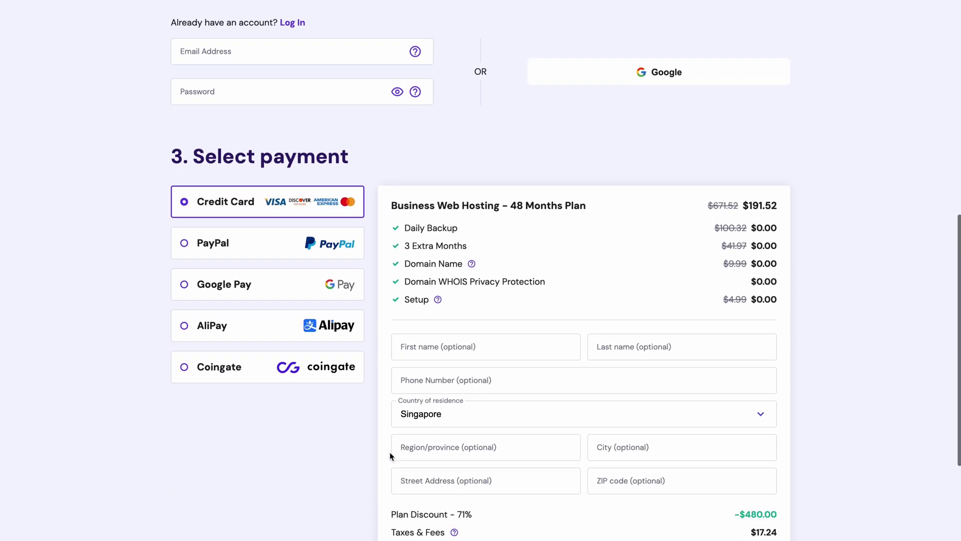
{"action": "scroll", "coordinate": [380, 377], "scroll_direction": "down", "scroll_amount": 2}
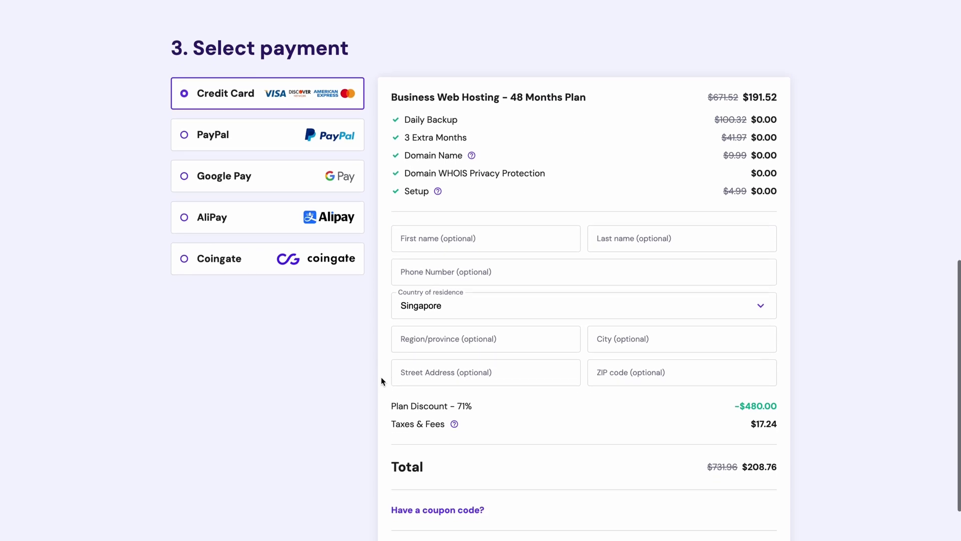
{"action": "scroll", "coordinate": [381, 377], "scroll_direction": "down", "scroll_amount": 4}
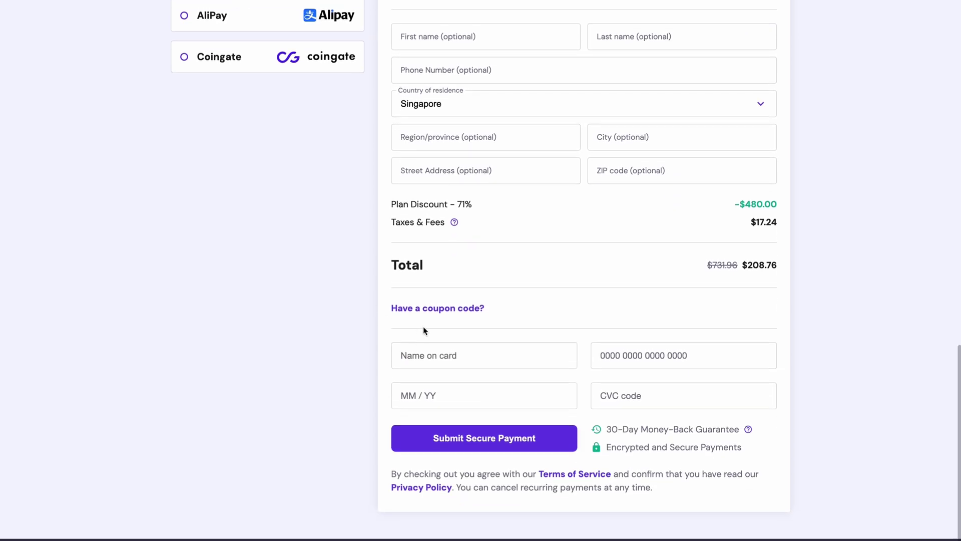
Apply coupon code WP10 to the Business hosting order
{"action": "left_click", "coordinate": [440, 309]}
{"action": "left_click", "coordinate": [436, 340]}
{"action": "type", "text": "WP10"}
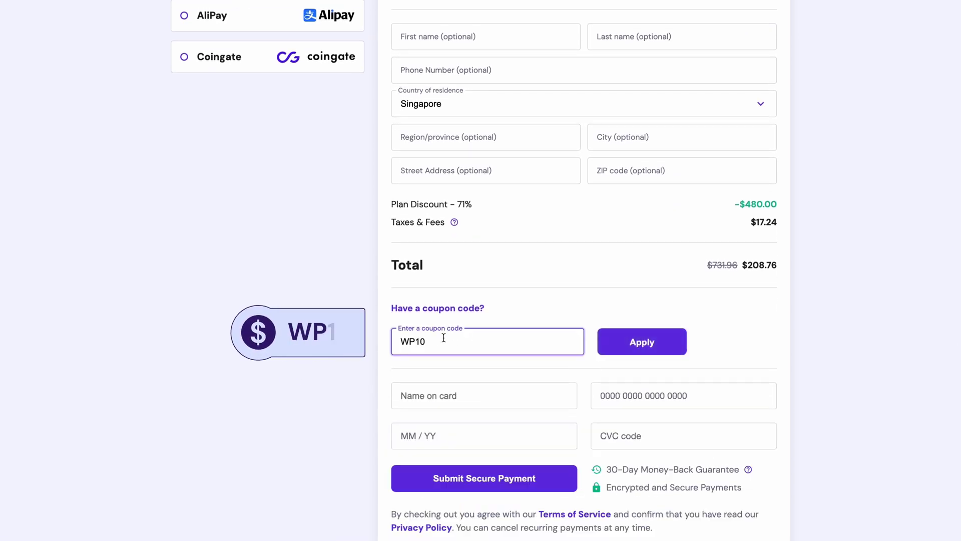
{"action": "left_click", "coordinate": [615, 344]}
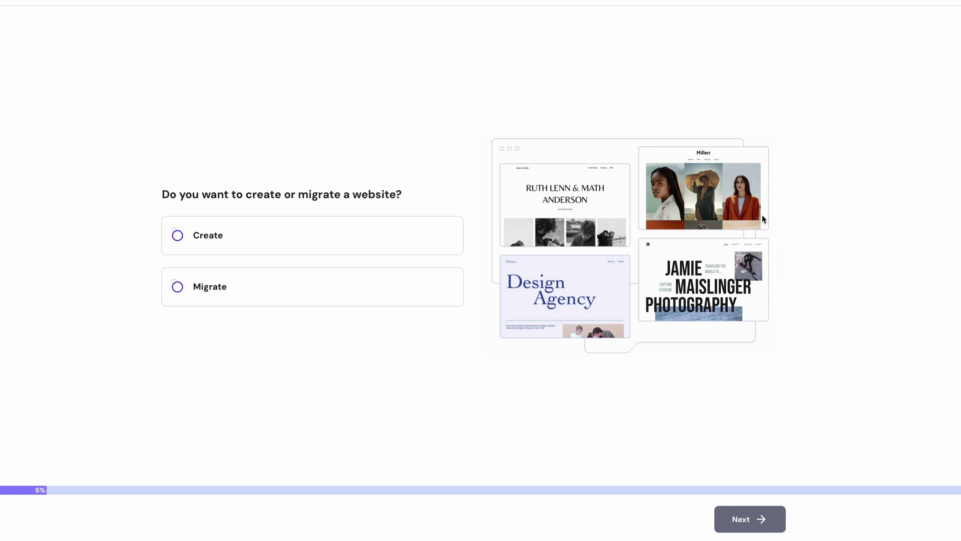
Choose to create a new WordPress website and paste in an administrator password
{"action": "left_click", "coordinate": [396, 231]}
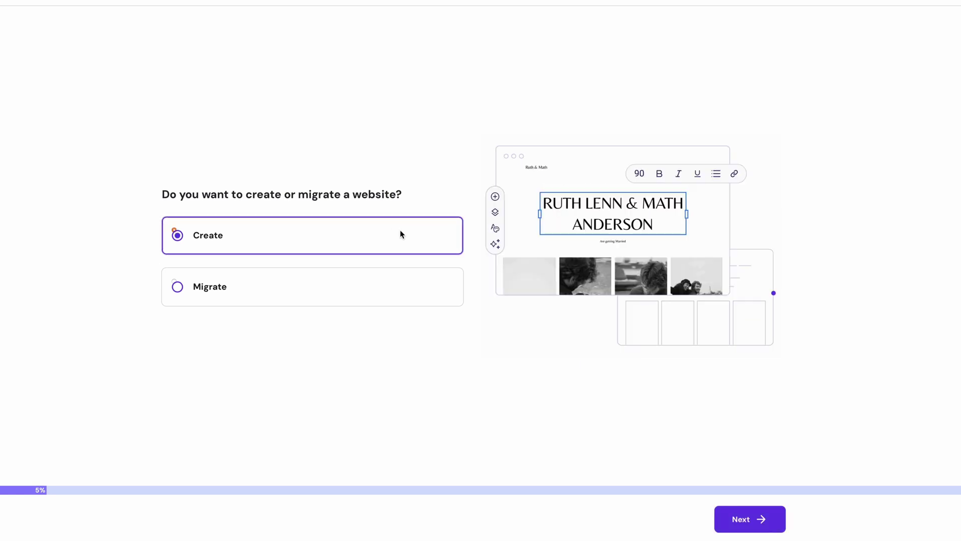
{"action": "left_click", "coordinate": [732, 514]}
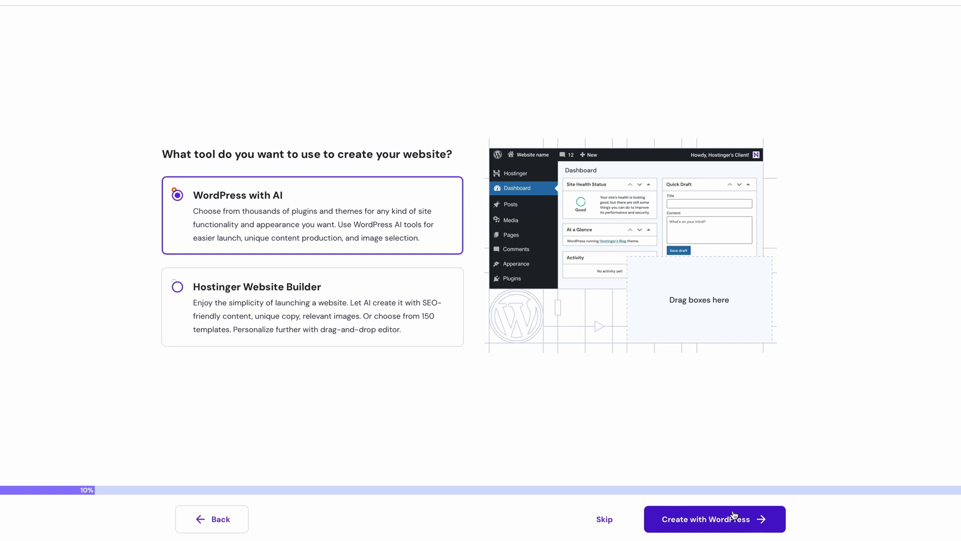
{"action": "left_click", "coordinate": [733, 515]}
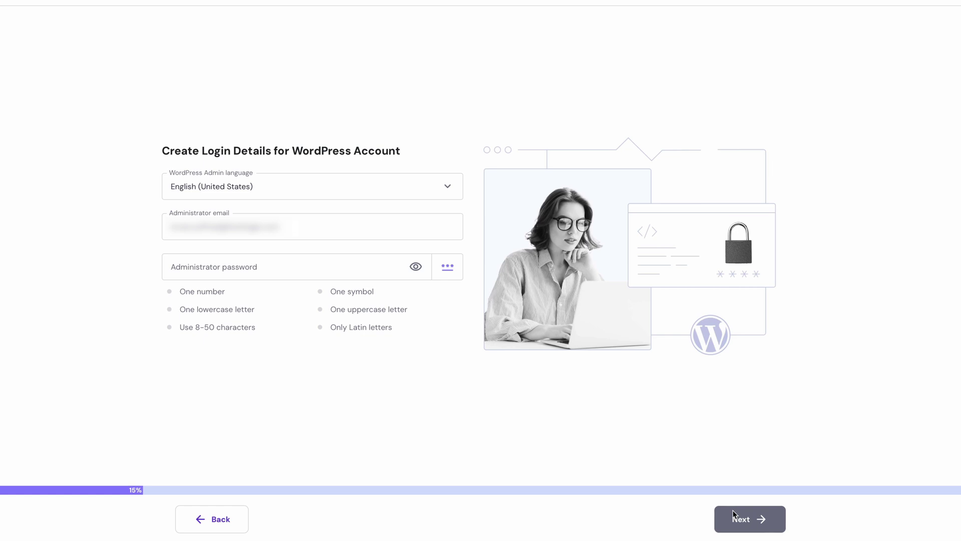
{"action": "left_click", "coordinate": [385, 275]}
{"action": "key", "text": "ctrl+v"}
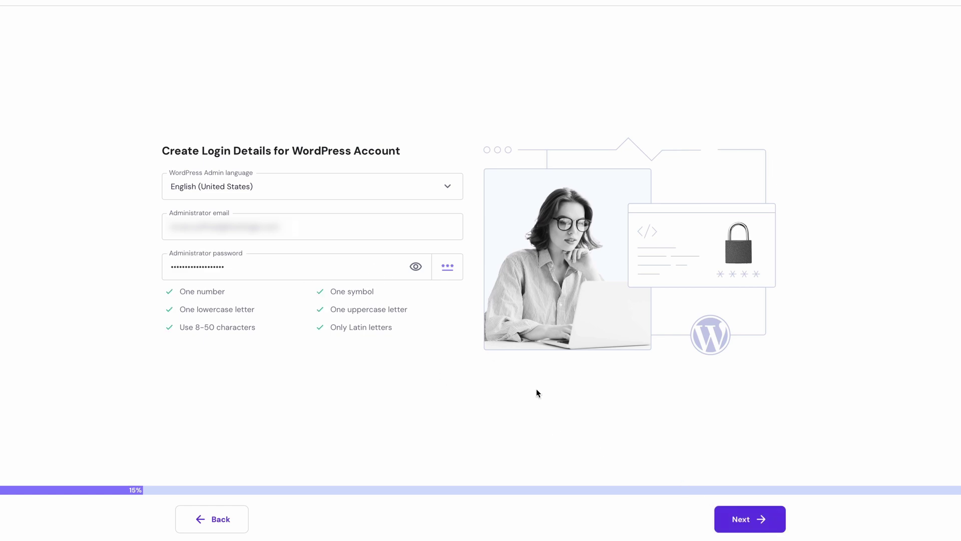
{"action": "left_click", "coordinate": [742, 524]}
Pick Affiliate marketing website as the site type and accept the previewed template
{"action": "left_click", "coordinate": [359, 264]}
{"action": "left_click", "coordinate": [321, 385]}
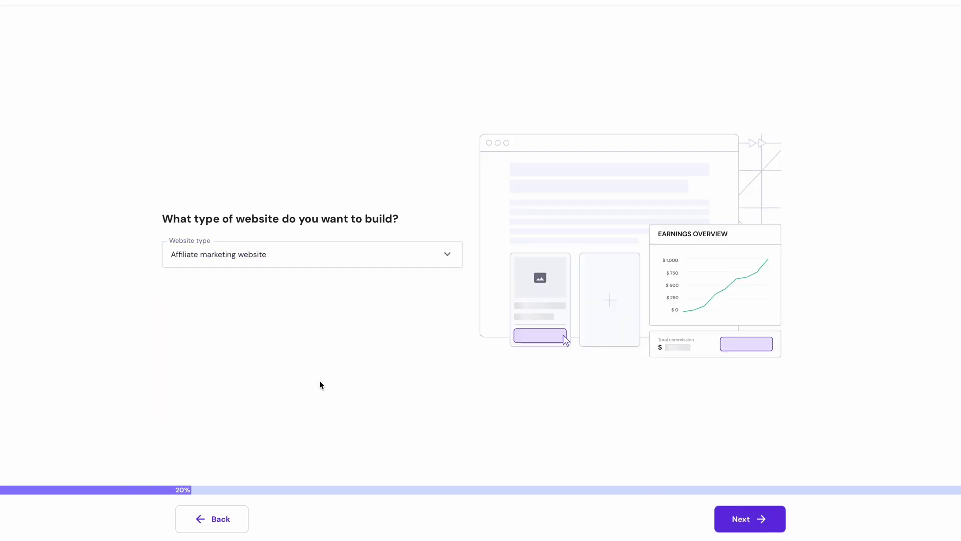
{"action": "left_click", "coordinate": [762, 516]}
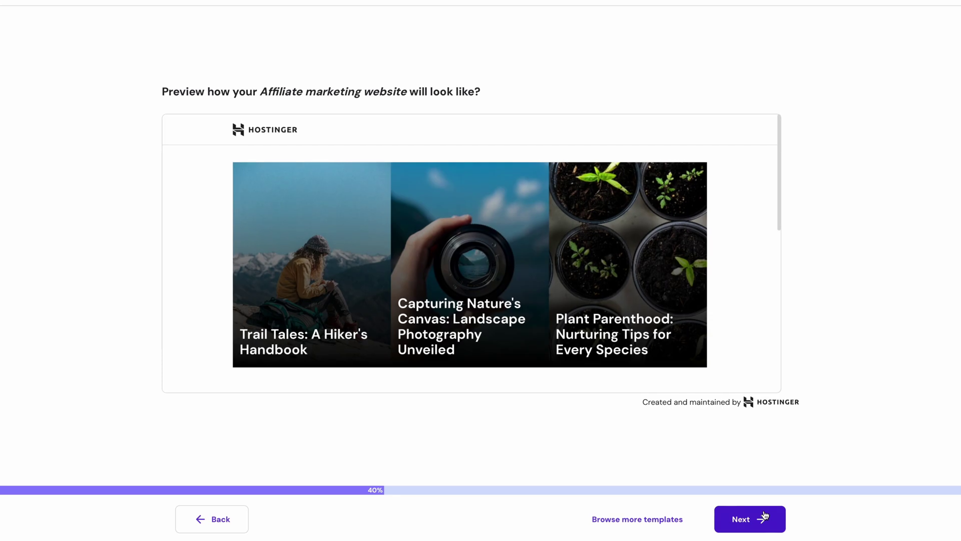
{"action": "scroll", "coordinate": [724, 331], "scroll_direction": "down", "scroll_amount": 6}
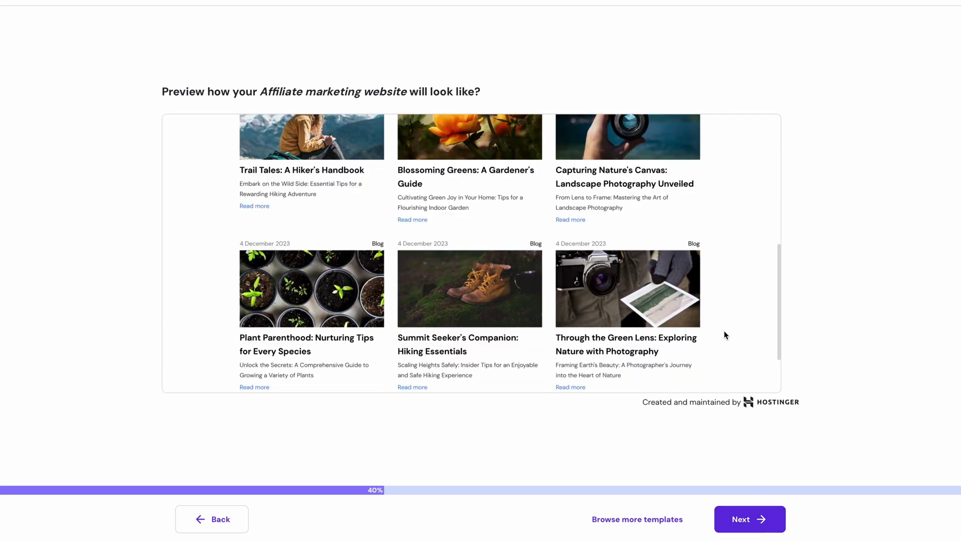
{"action": "scroll", "coordinate": [724, 334], "scroll_direction": "down", "scroll_amount": 2}
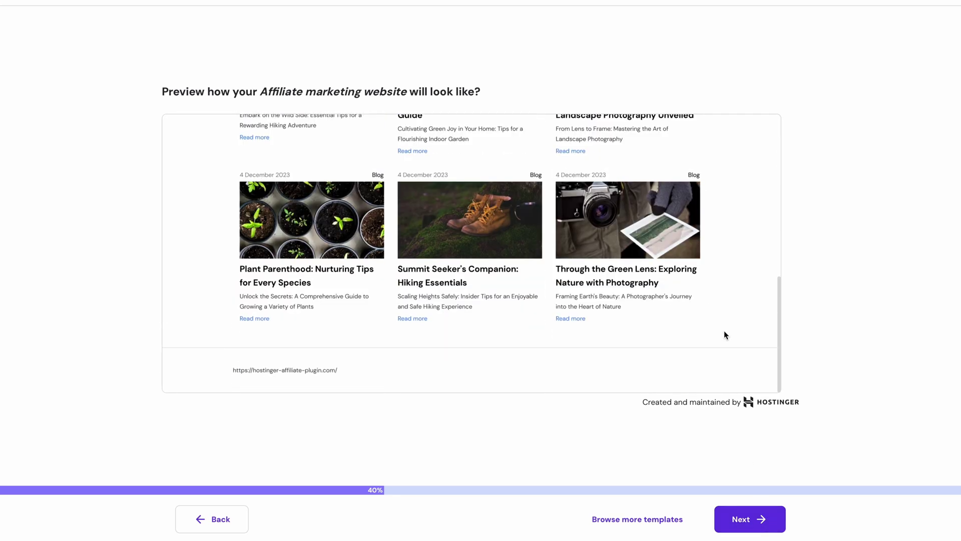
{"action": "left_click", "coordinate": [749, 519]}
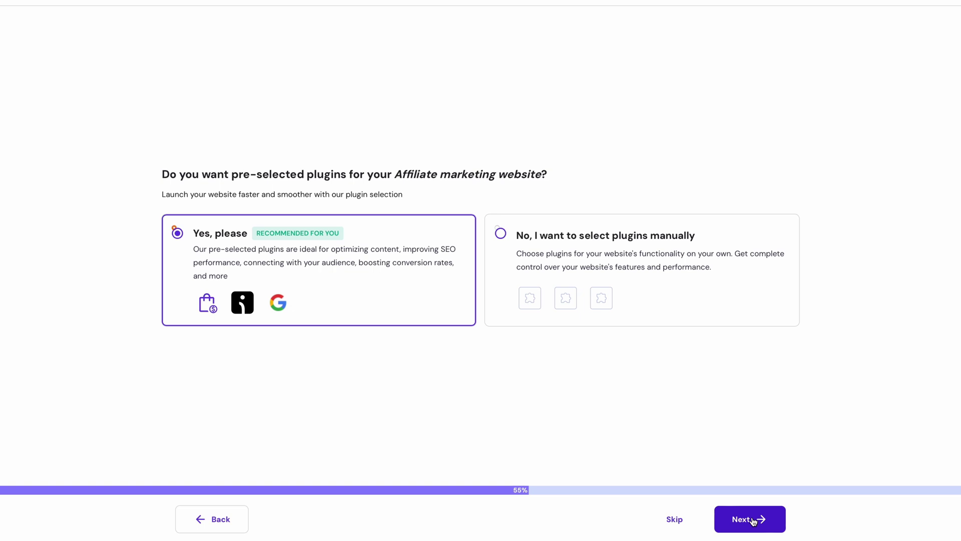
Keep the pre-selected plugins and enter brand name 'Tress Wellness' with the prepared description
{"action": "left_click", "coordinate": [753, 521]}
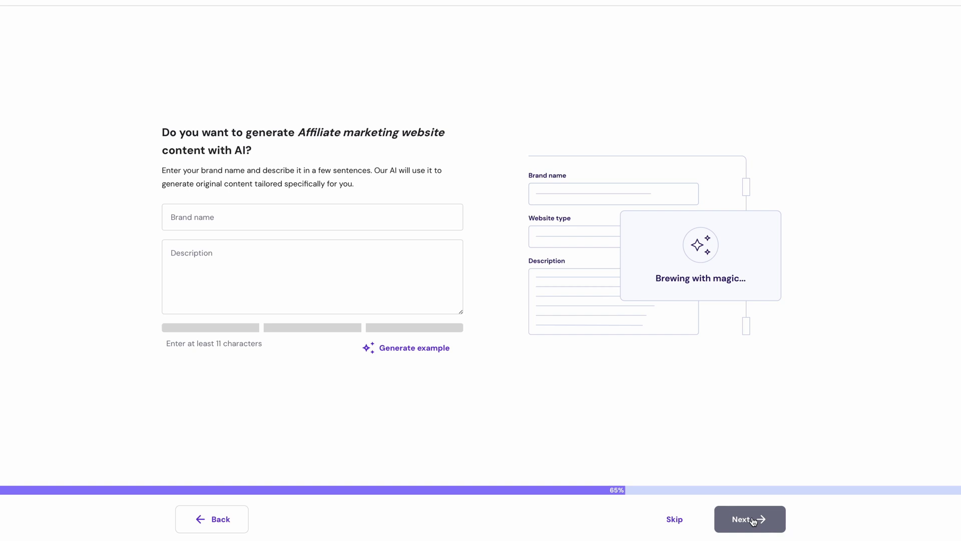
{"action": "left_click", "coordinate": [406, 223]}
{"action": "type", "text": "Tress"}
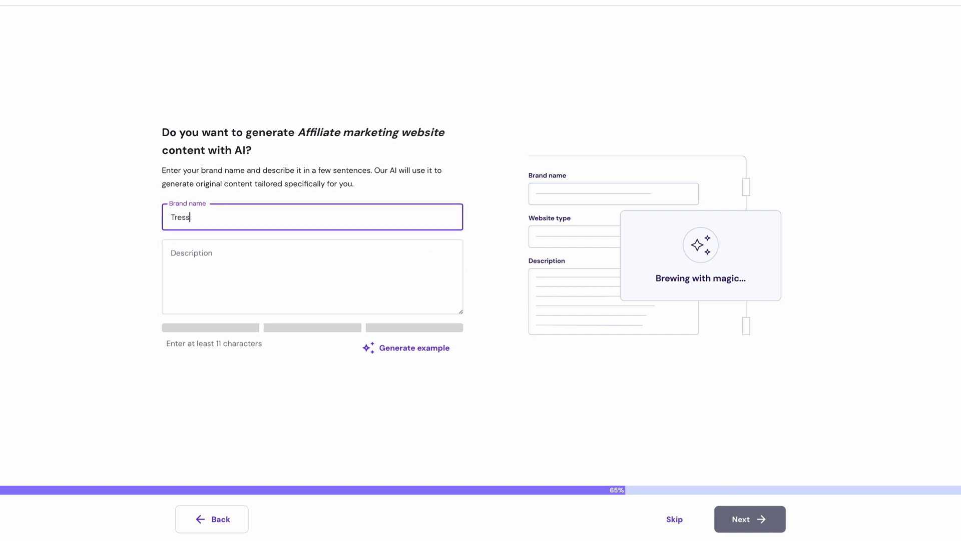
{"action": "type", "text": " Wellness"}
{"action": "left_click", "coordinate": [315, 248]}
{"action": "type", "text": "Our website provides various information on how to maintain hair health and a variety of information and facts about hair"}
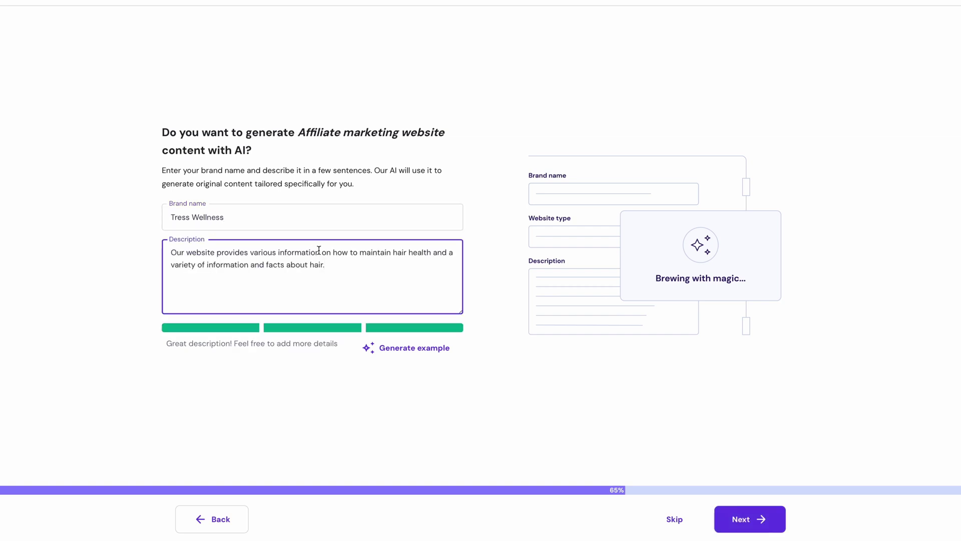
{"action": "left_click", "coordinate": [740, 520]}
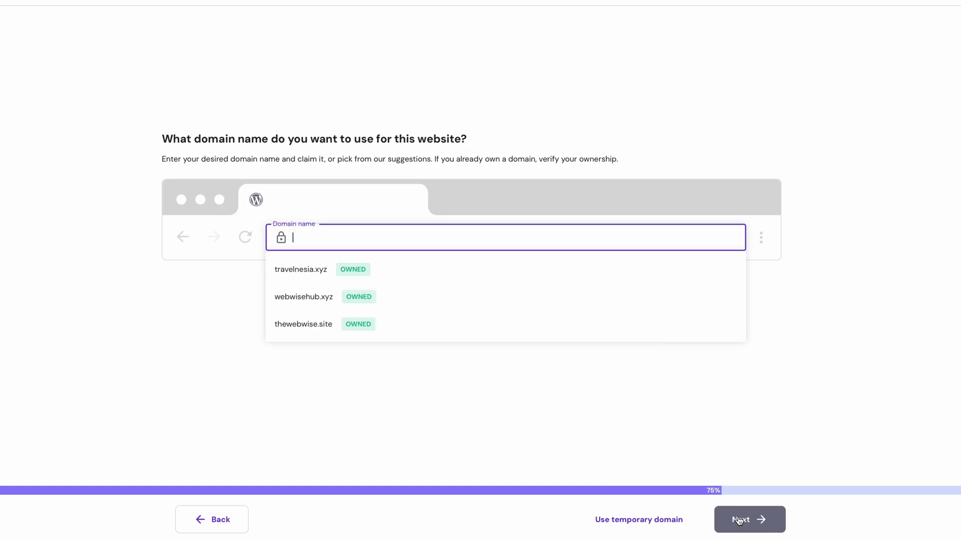
Choose the domain thewebsitemakers.net, keep Indonesia as audience, and start the WordPress installation
{"action": "type", "text": "thew"}
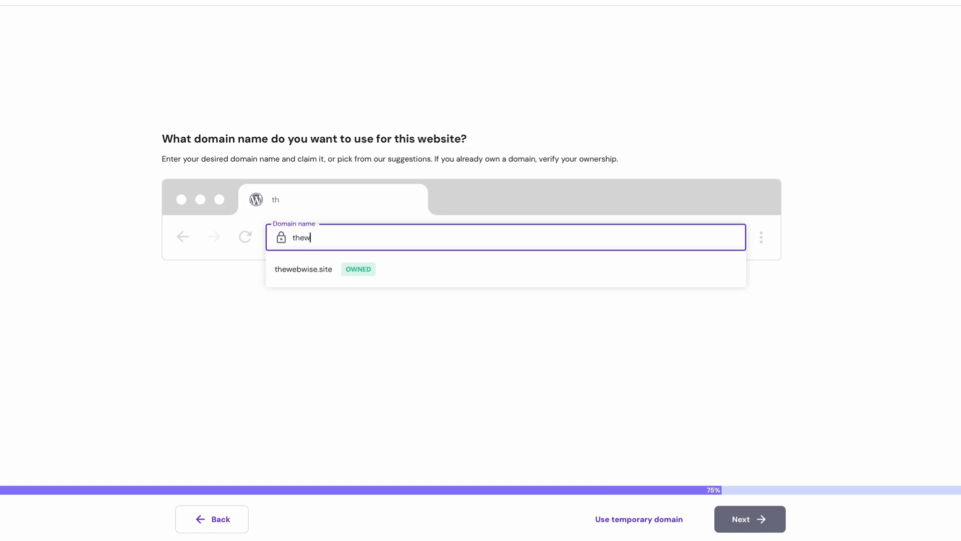
{"action": "type", "text": "ebsitemakers"}
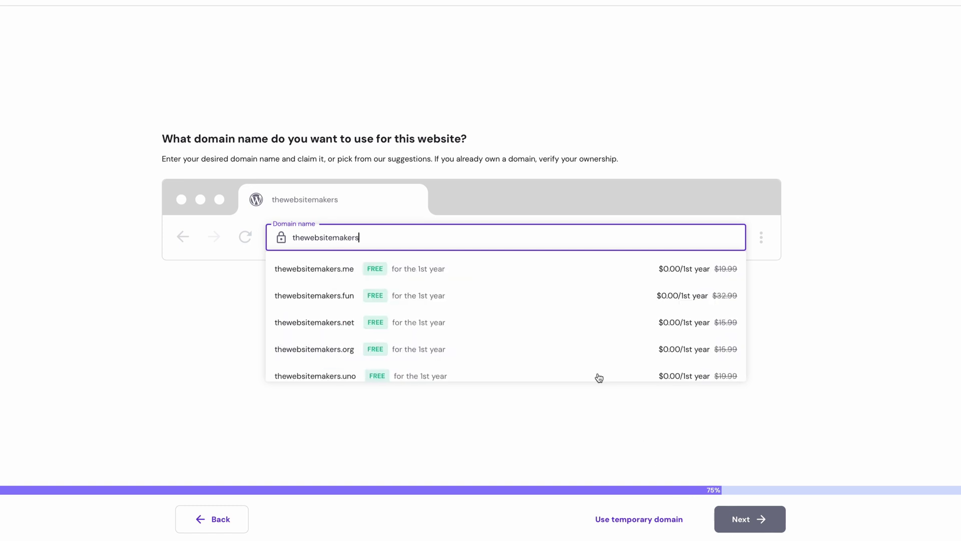
{"action": "left_click", "coordinate": [576, 326]}
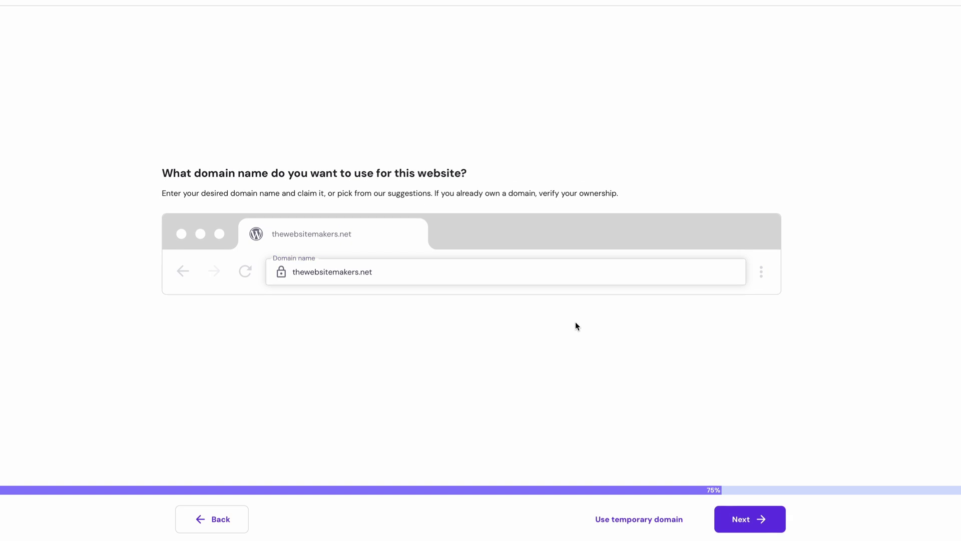
{"action": "left_click", "coordinate": [744, 517]}
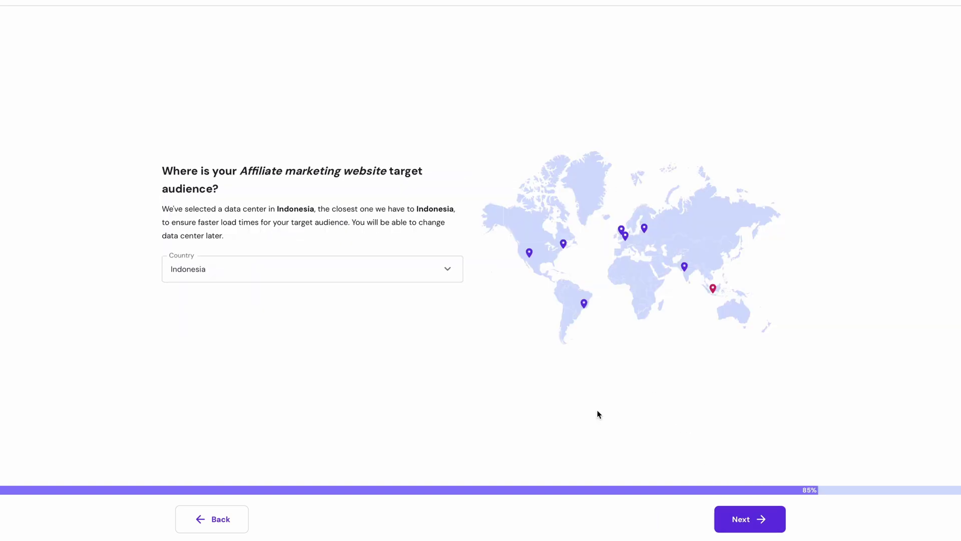
{"action": "left_click", "coordinate": [753, 526]}
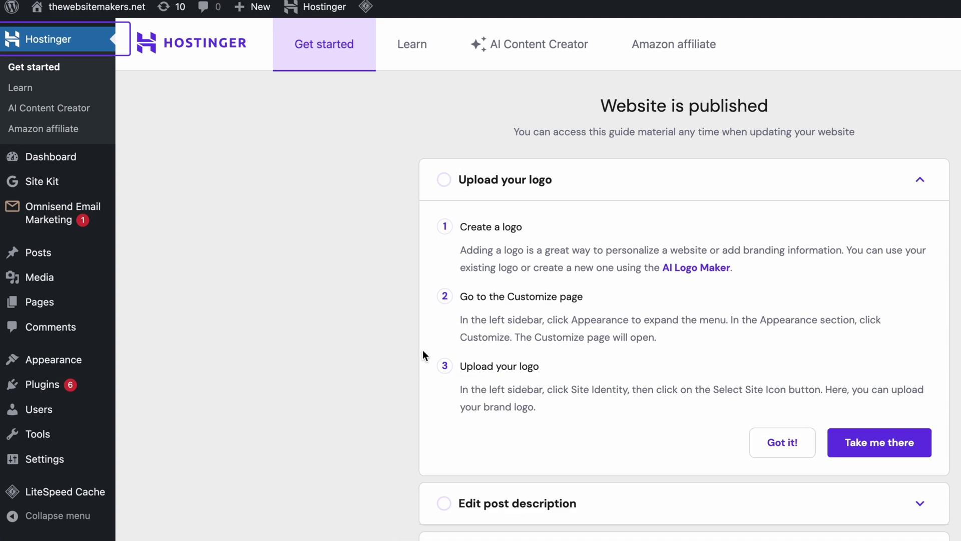
Go to the Amazon affiliate plugin page down to the Connect Your Amazon Account form
{"action": "left_click", "coordinate": [660, 64]}
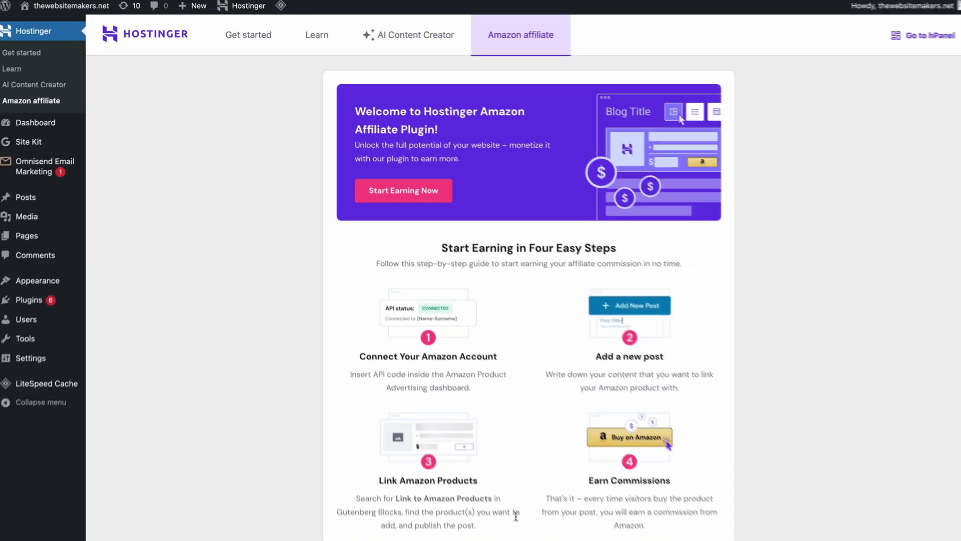
{"action": "scroll", "coordinate": [513, 496], "scroll_direction": "down", "scroll_amount": 4}
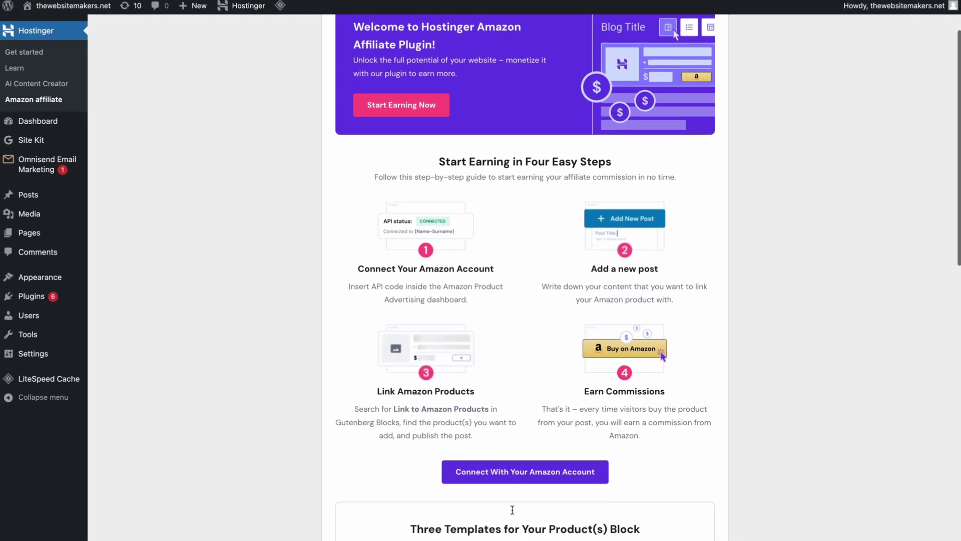
{"action": "scroll", "coordinate": [515, 441], "scroll_direction": "down", "scroll_amount": 15}
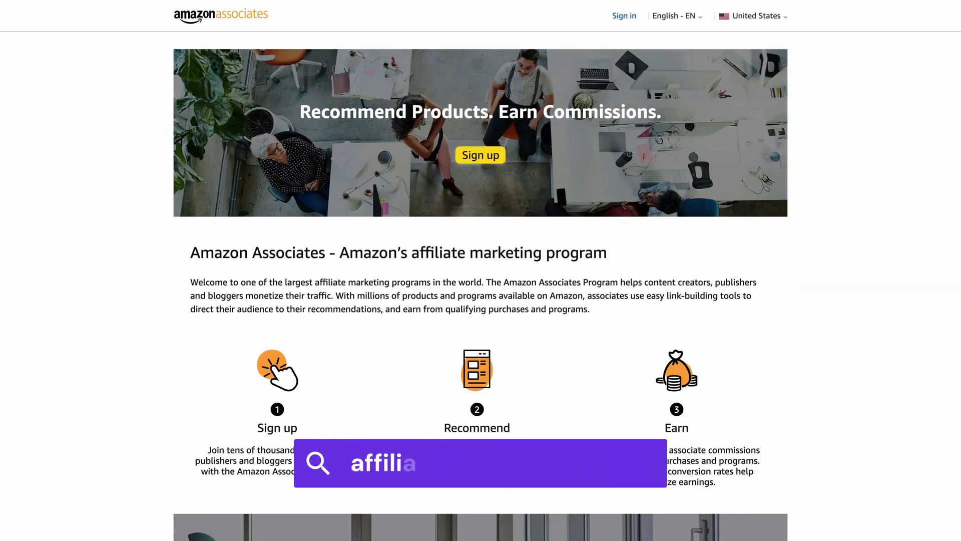
Review the Amazon Associates FAQ, then paste the API key into WordPress's API Key field
{"action": "scroll", "coordinate": [481, 270], "scroll_direction": "down", "scroll_amount": 2}
{"action": "scroll", "coordinate": [481, 271], "scroll_direction": "down", "scroll_amount": 7}
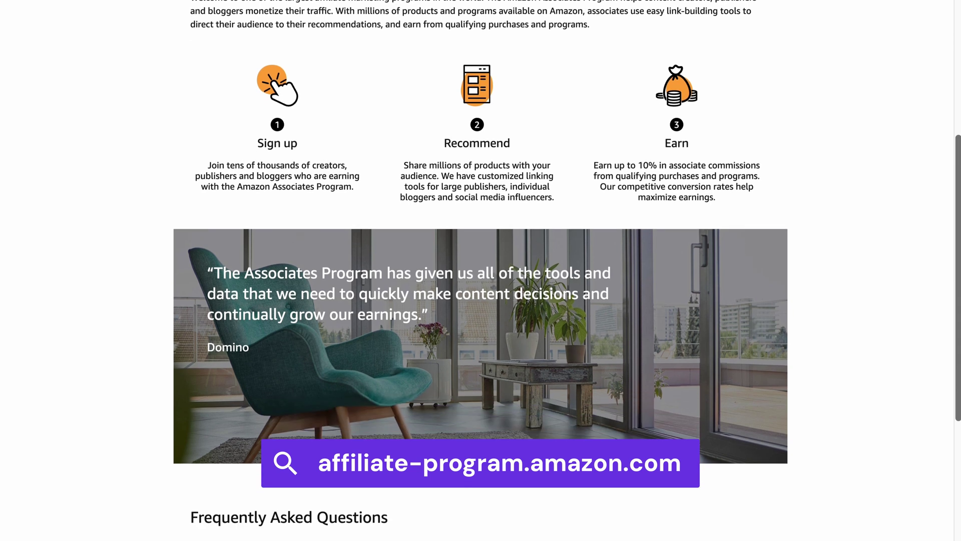
{"action": "scroll", "coordinate": [480, 270], "scroll_direction": "down", "scroll_amount": 5}
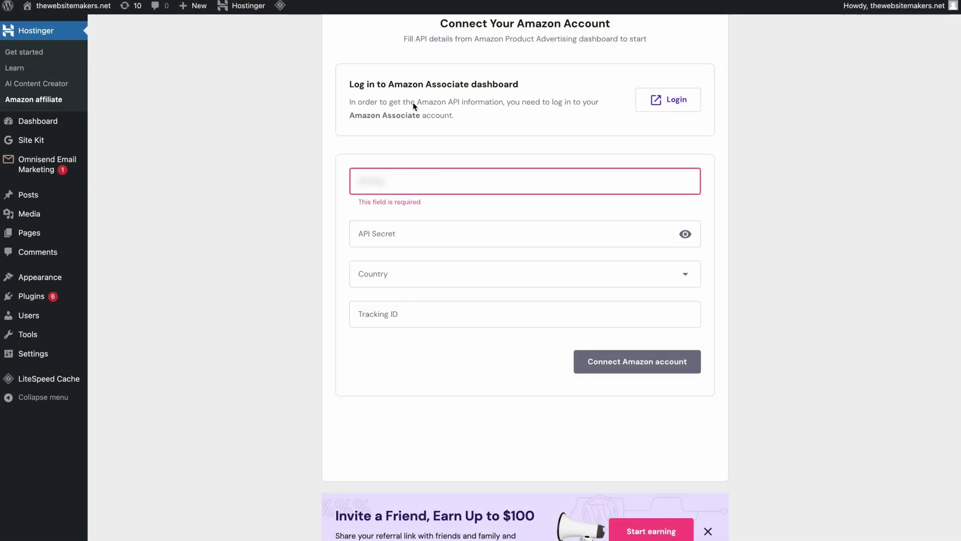
{"action": "key", "text": "ctrl+v"}
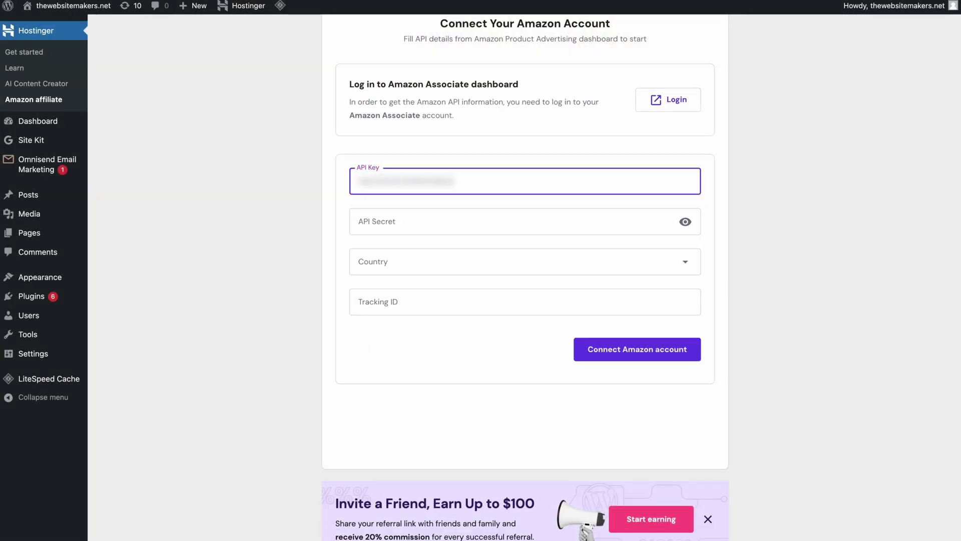
Paste the API secret, set the store country to amazon.es, and connect the Amazon account
{"action": "left_click", "coordinate": [511, 221]}
{"action": "key", "text": "ctrl+v"}
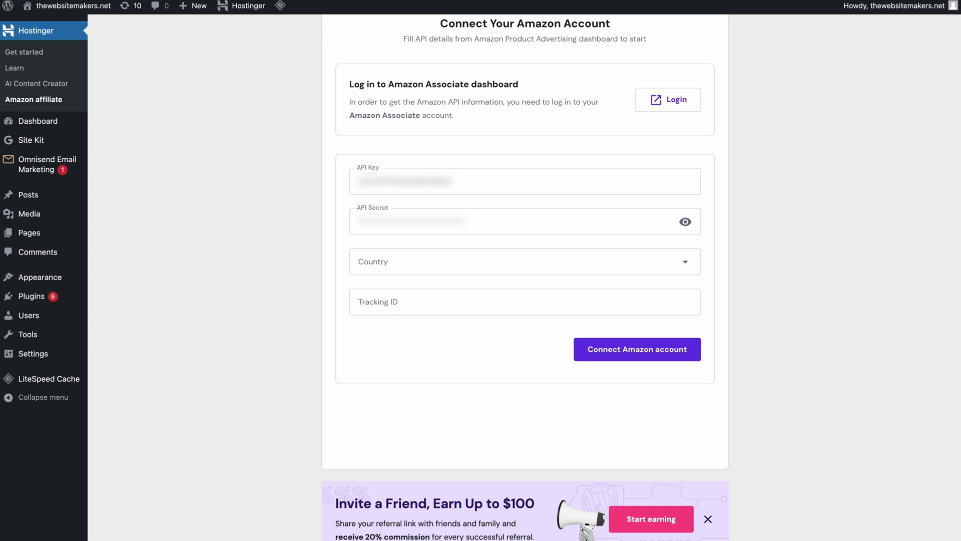
{"action": "left_click", "coordinate": [370, 265]}
{"action": "scroll", "coordinate": [420, 349], "scroll_direction": "down", "scroll_amount": 5}
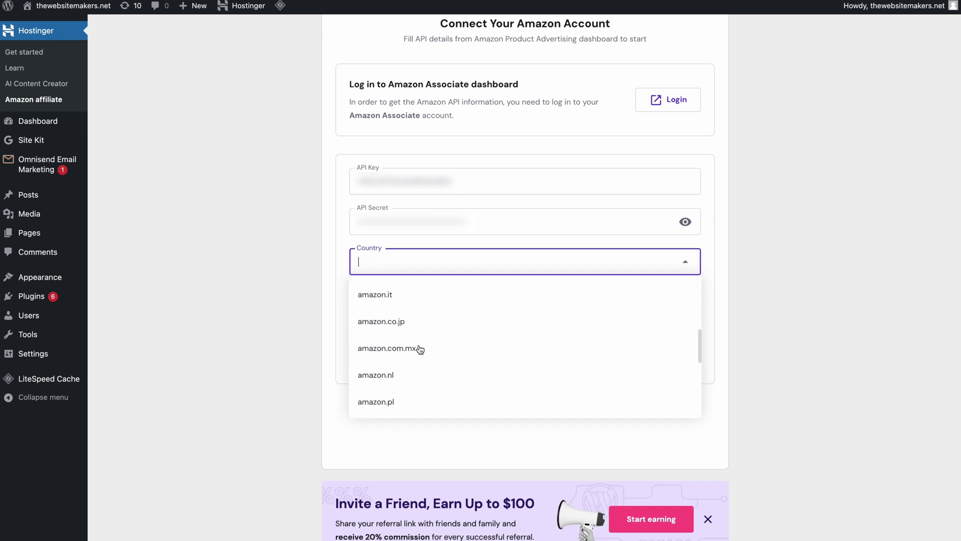
{"action": "left_click", "coordinate": [420, 316]}
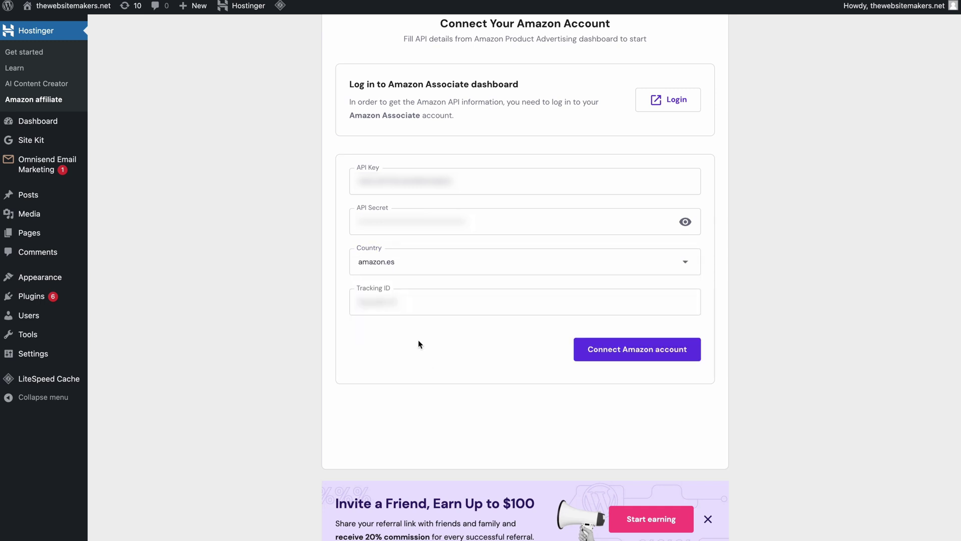
{"action": "left_click", "coordinate": [598, 360]}
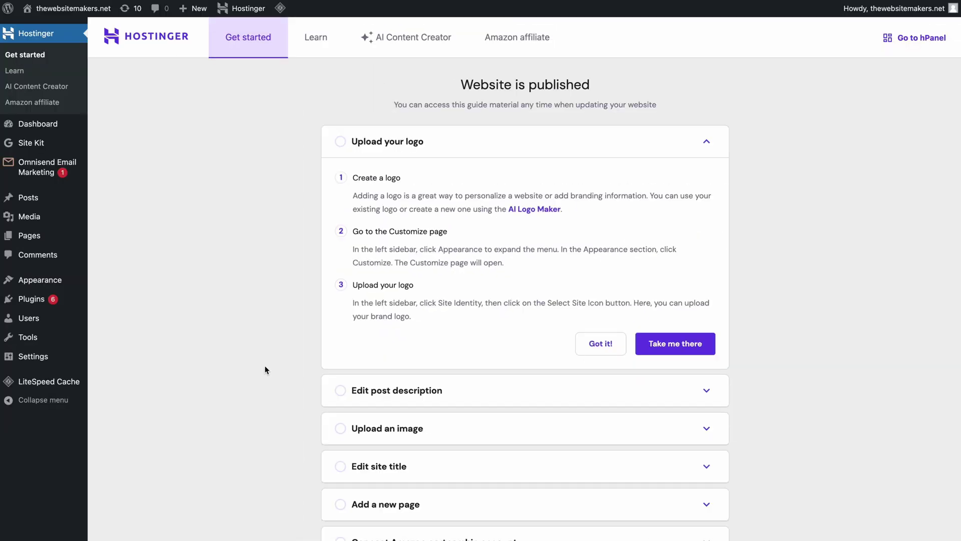
Set up an AI post brief: Posts type, Neutral plus Formal tone, Short length
{"action": "left_click", "coordinate": [410, 52]}
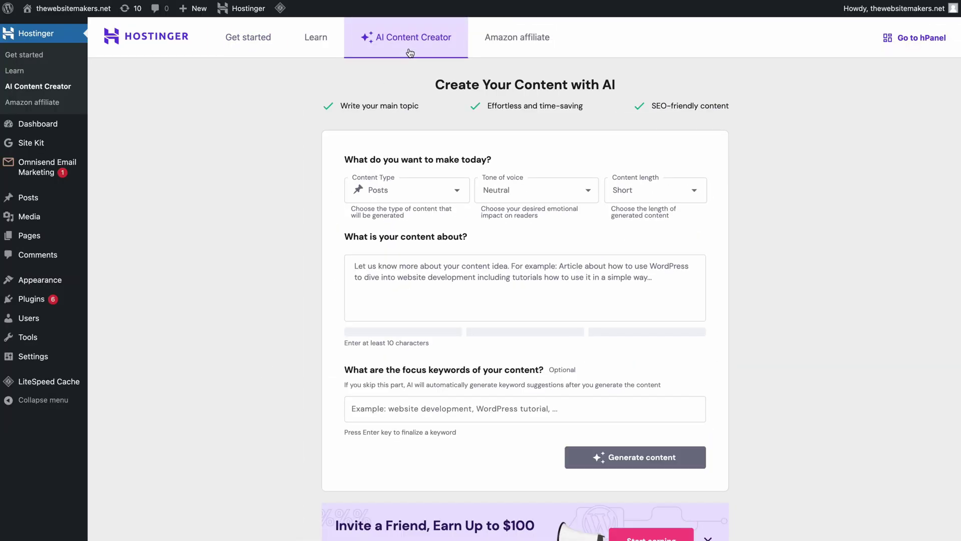
{"action": "left_click", "coordinate": [409, 192]}
{"action": "left_click", "coordinate": [415, 193]}
{"action": "left_click", "coordinate": [498, 194]}
{"action": "left_click", "coordinate": [494, 246]}
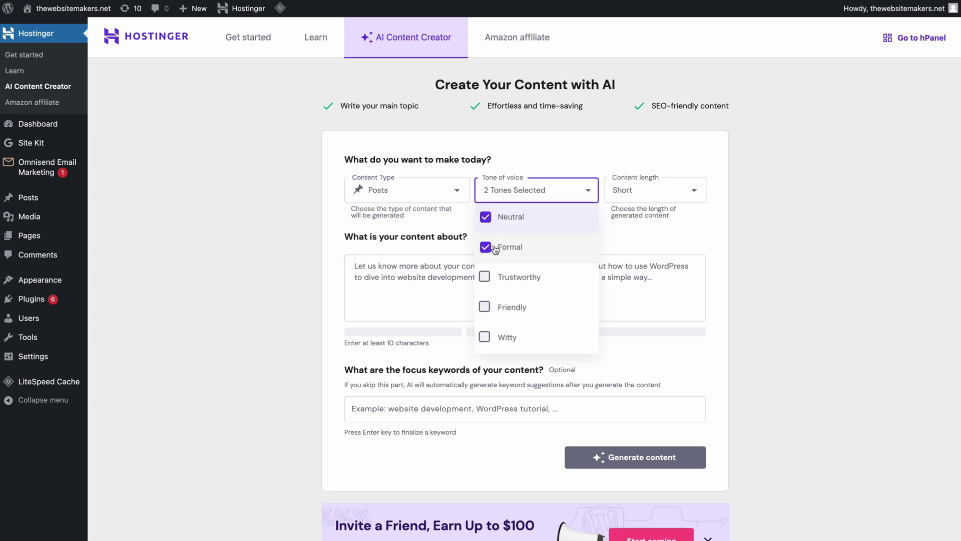
{"action": "left_click", "coordinate": [621, 198]}
{"action": "left_click", "coordinate": [620, 198]}
Describe a best-shampoo-for-hair-fall post, add keywords shampoo, hair fall, hair care, best hair fall shampoo, and generate
{"action": "left_click", "coordinate": [549, 284]}
{"action": "type", "text": "I want to create a post about the best shampoo for hair fall treatment"}
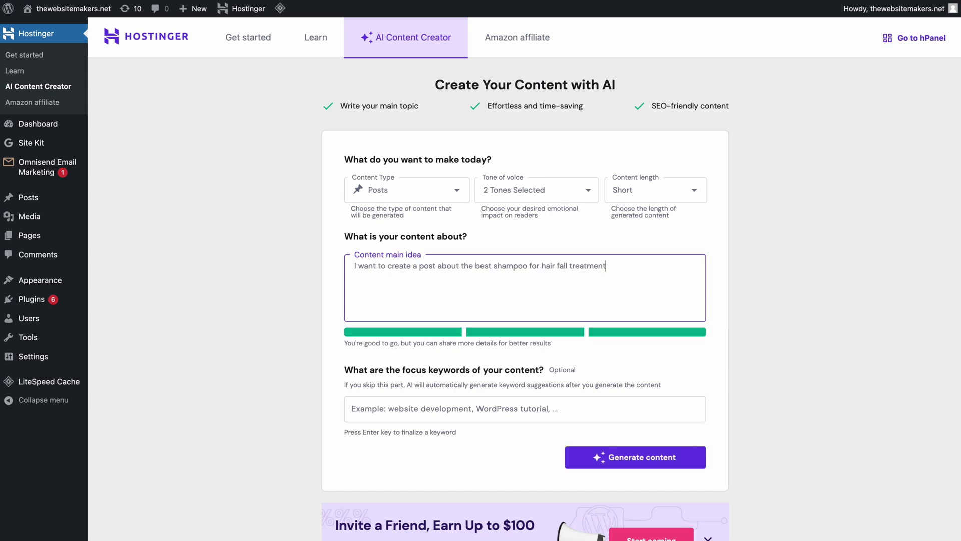
{"action": "left_click", "coordinate": [516, 406]}
{"action": "type", "text": "shampoo"}
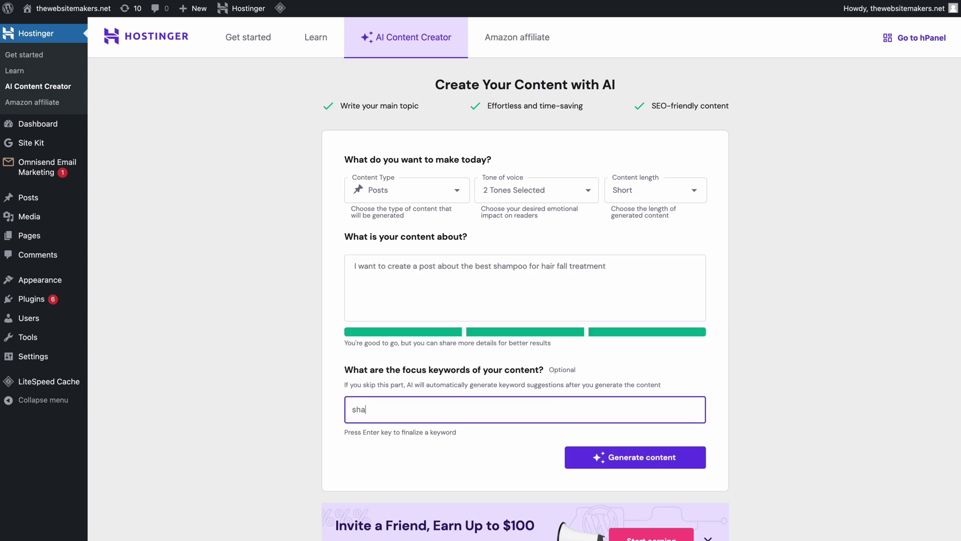
{"action": "key", "text": "Return"}
{"action": "type", "text": "hair fall"}
{"action": "key", "text": "Return"}
{"action": "type", "text": "hair care"}
{"action": "key", "text": "Return"}
{"action": "type", "text": "best hair fall shampoo"}
{"action": "key", "text": "Return"}
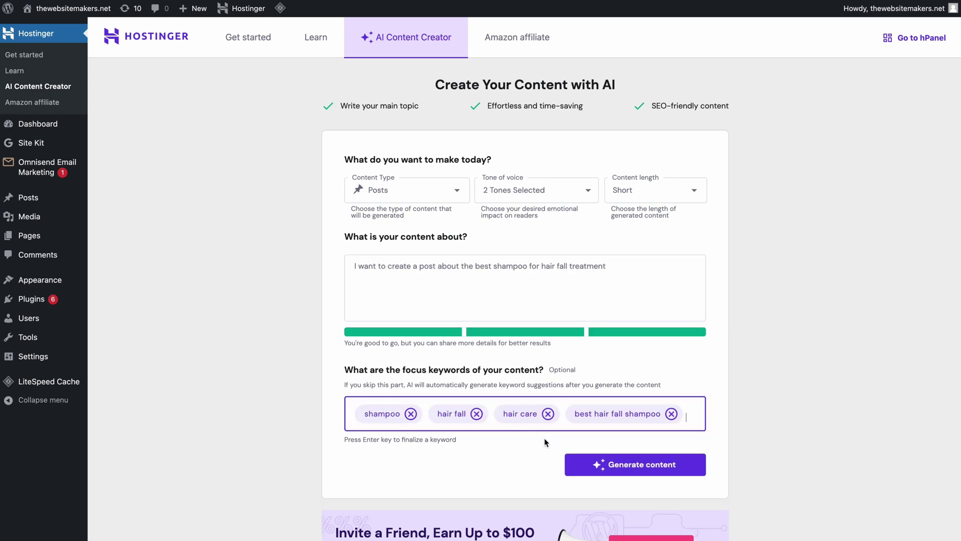
{"action": "left_click", "coordinate": [574, 465]}
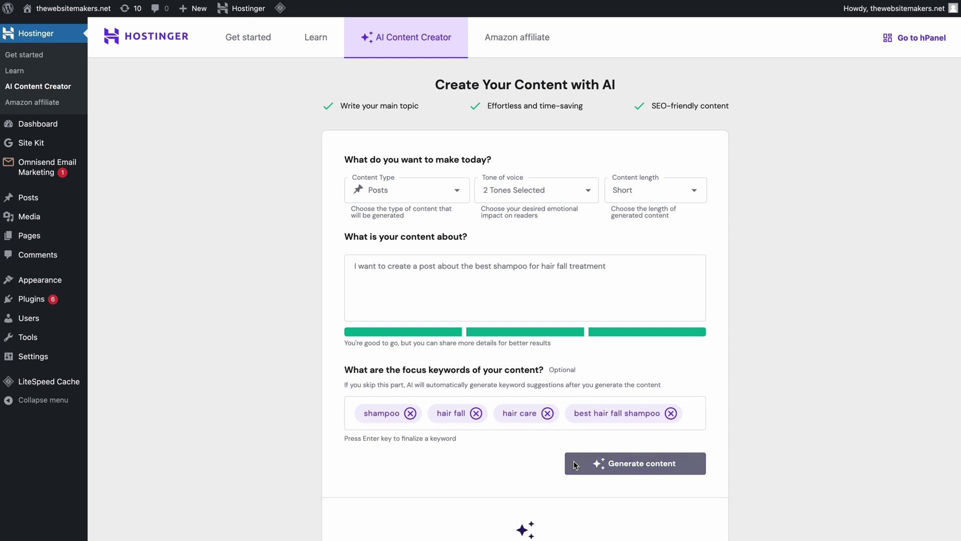
Open the generated article as a draft and add an empty block after the causes paragraph
{"action": "scroll", "coordinate": [574, 465], "scroll_direction": "down", "scroll_amount": 3}
{"action": "scroll", "coordinate": [574, 465], "scroll_direction": "down", "scroll_amount": 10}
{"action": "scroll", "coordinate": [575, 464], "scroll_direction": "down", "scroll_amount": 9}
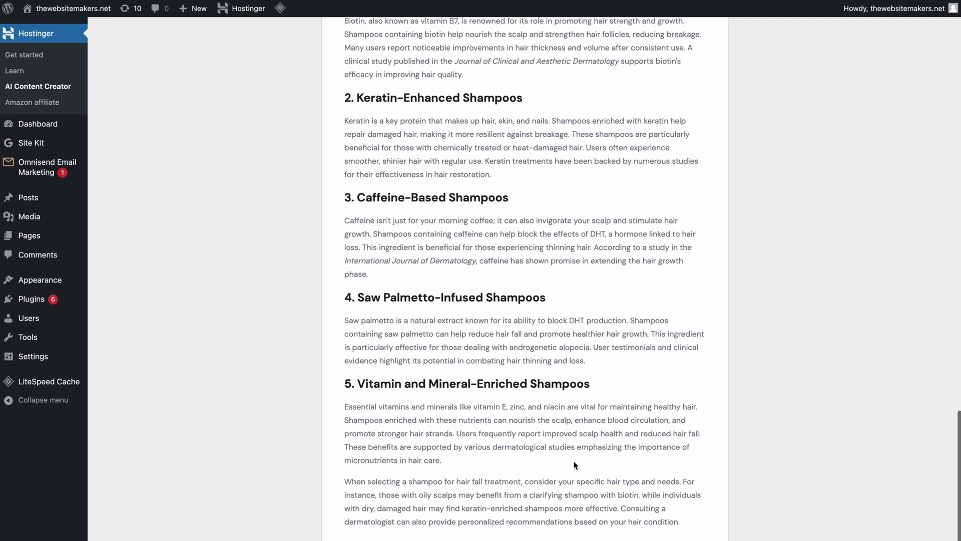
{"action": "left_click", "coordinate": [614, 449]}
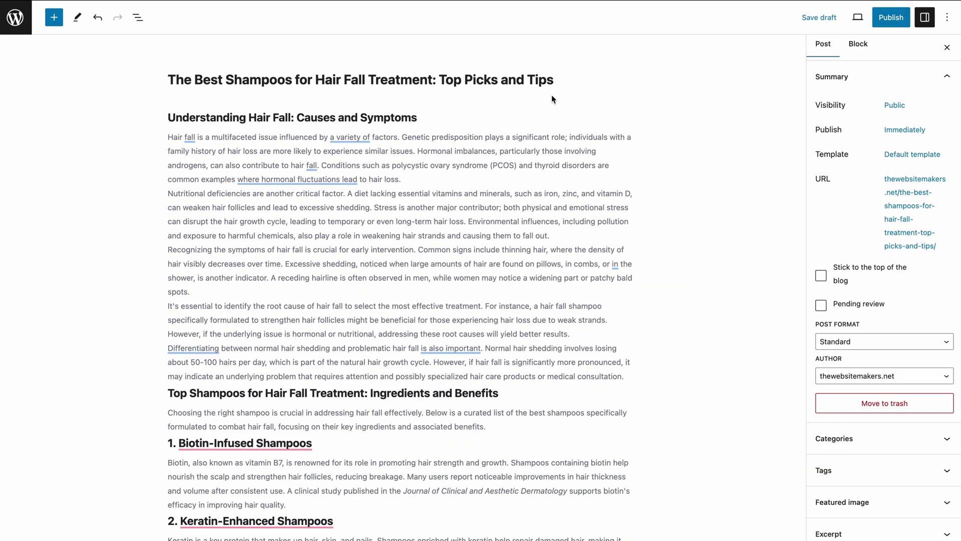
{"action": "left_click", "coordinate": [631, 375]}
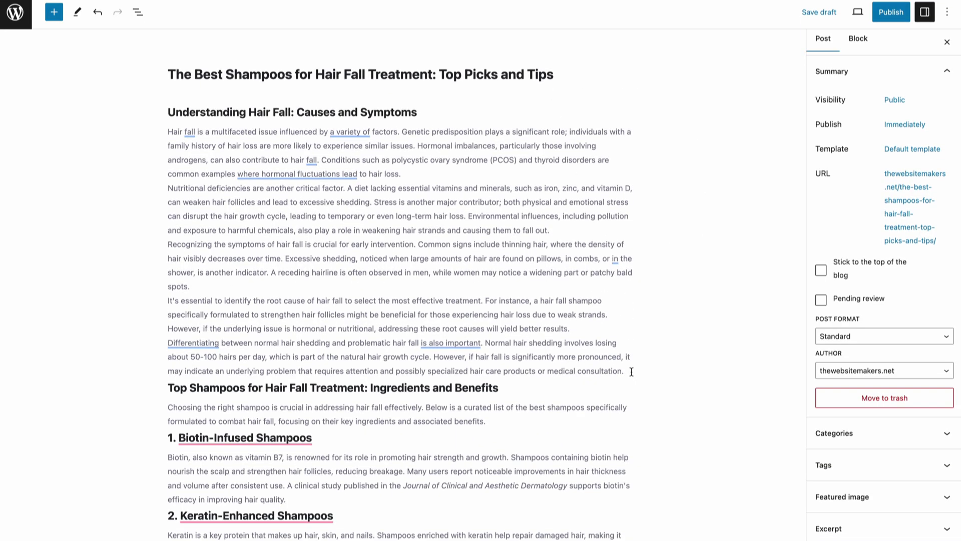
{"action": "key", "text": "Return"}
Insert a Link Amazon product(s) block into the new empty block
{"action": "left_click", "coordinate": [629, 390]}
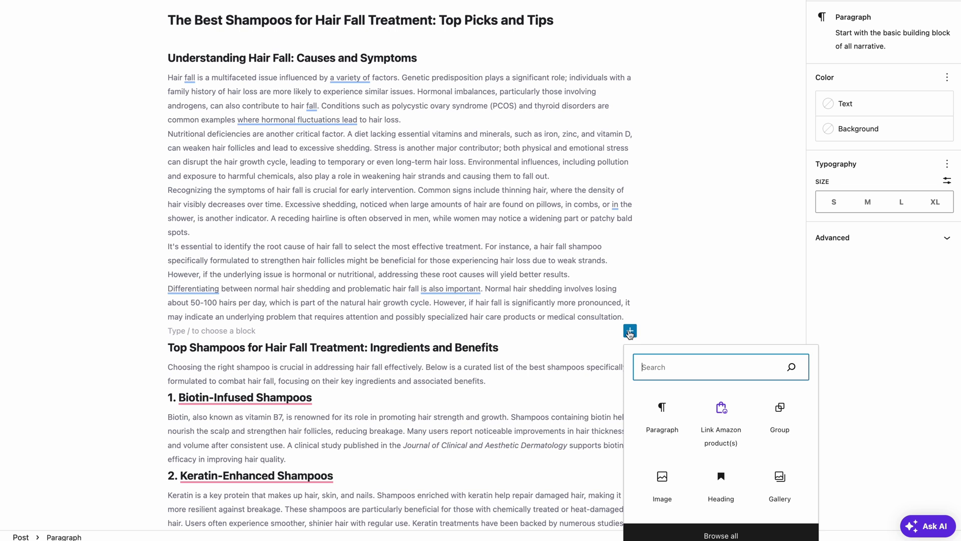
{"action": "left_click", "coordinate": [719, 415]}
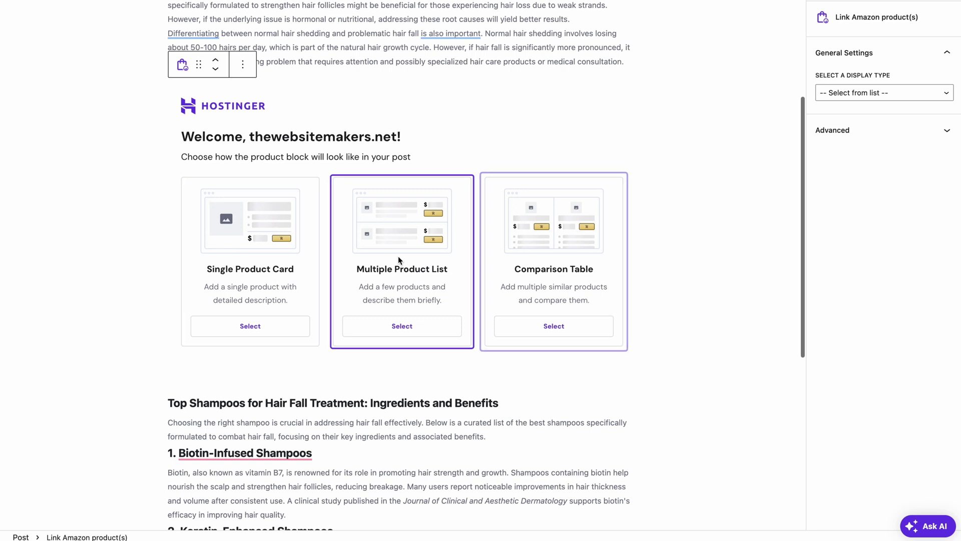
Add a Single Product Card for Watermans Grow Me, found by searching 'hair fall shampoo'
{"action": "left_click", "coordinate": [279, 326]}
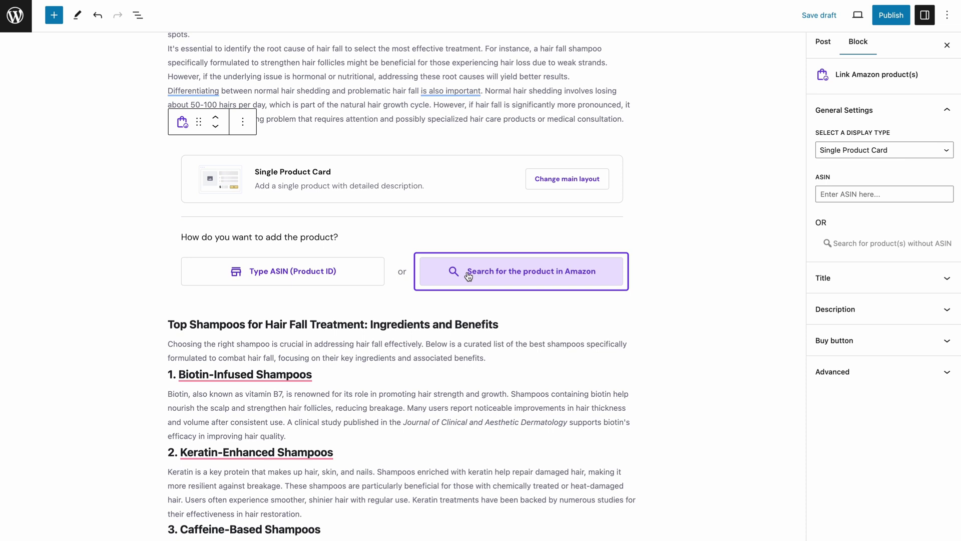
{"action": "left_click", "coordinate": [376, 271]}
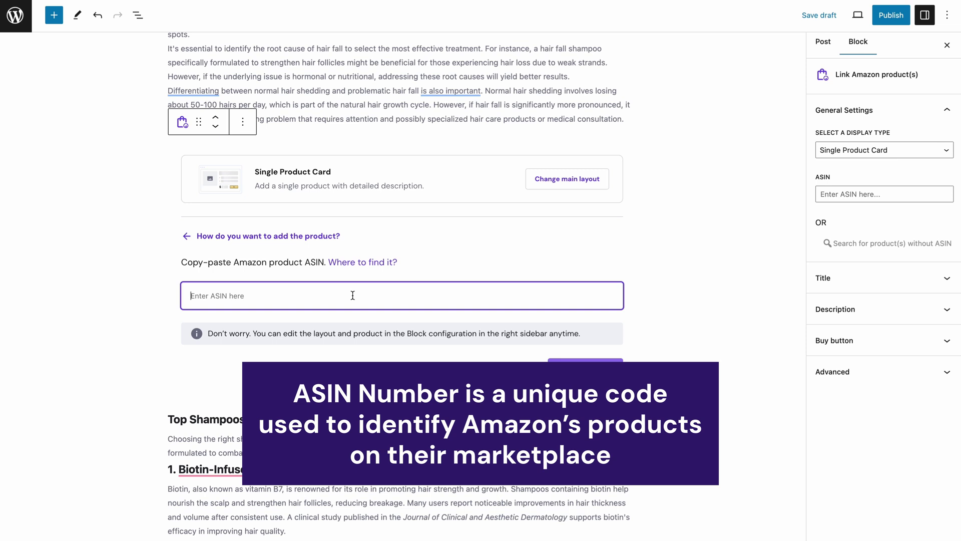
{"action": "left_click", "coordinate": [220, 235]}
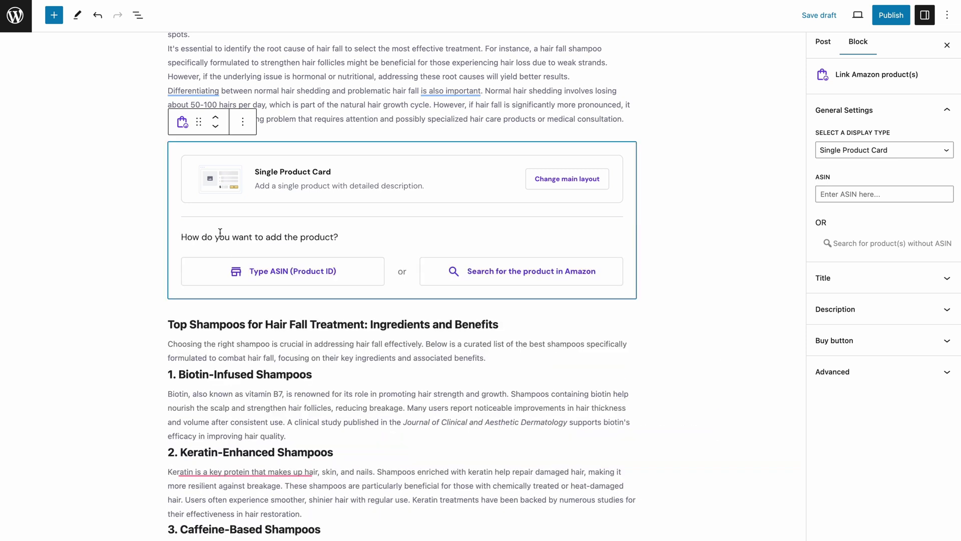
{"action": "left_click", "coordinate": [457, 279]}
{"action": "type", "text": "hair fall shampoo"}
{"action": "key", "text": "Return"}
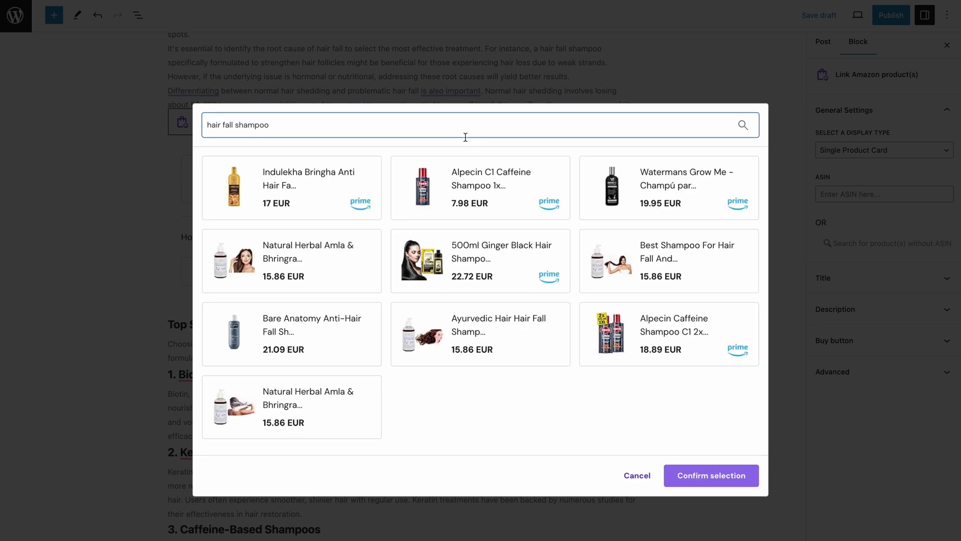
{"action": "left_click", "coordinate": [616, 195]}
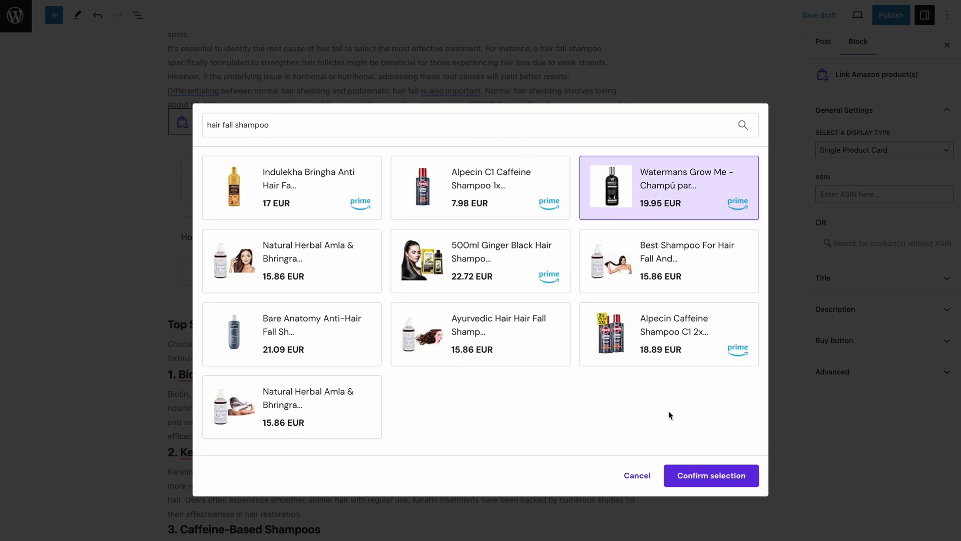
{"action": "left_click", "coordinate": [684, 472]}
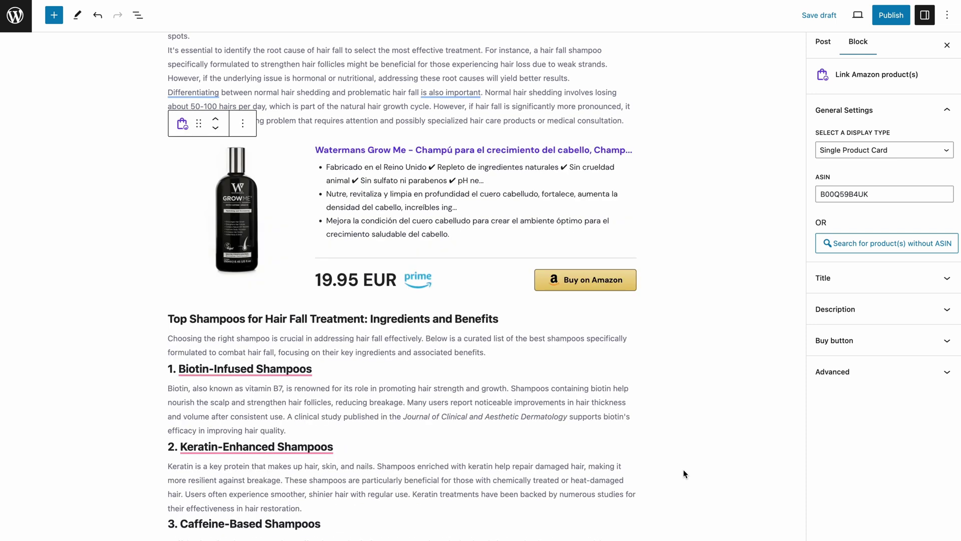
{"action": "scroll", "coordinate": [685, 473], "scroll_direction": "up", "scroll_amount": 3}
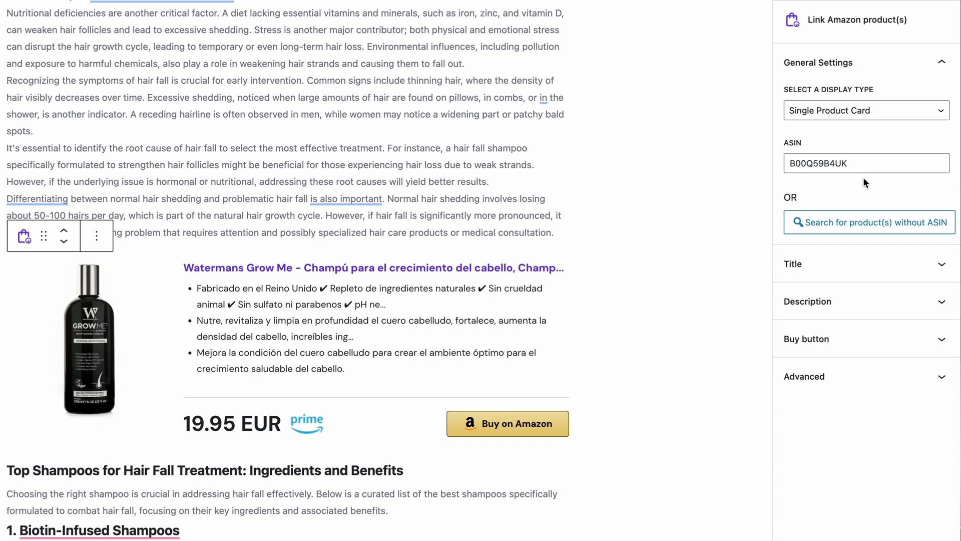
{"action": "left_click", "coordinate": [859, 270]}
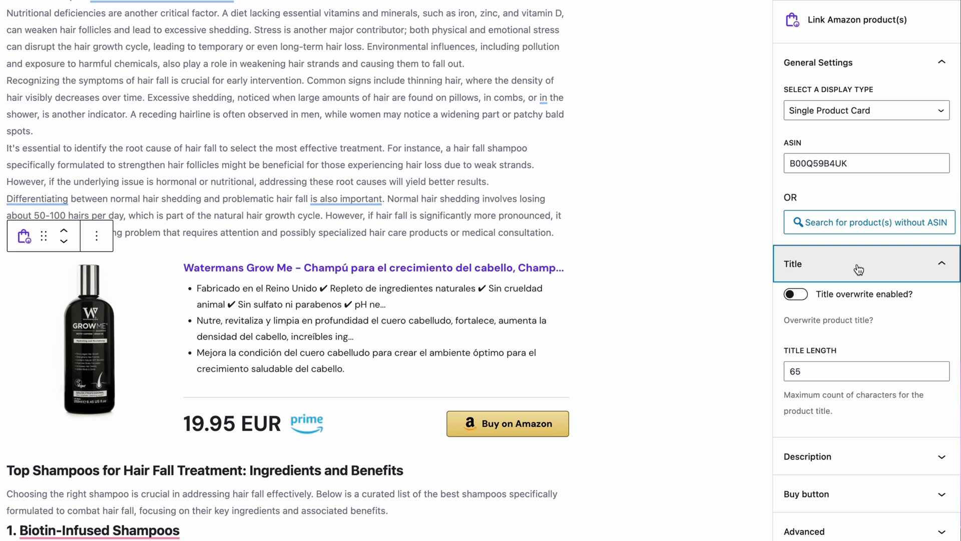
{"action": "left_click", "coordinate": [828, 456]}
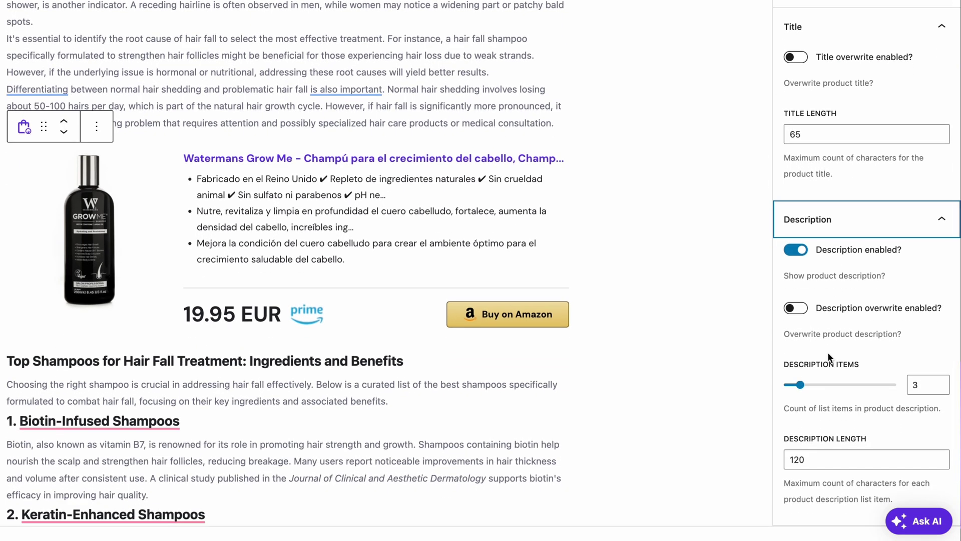
{"action": "left_click", "coordinate": [799, 251]}
{"action": "left_click", "coordinate": [796, 377]}
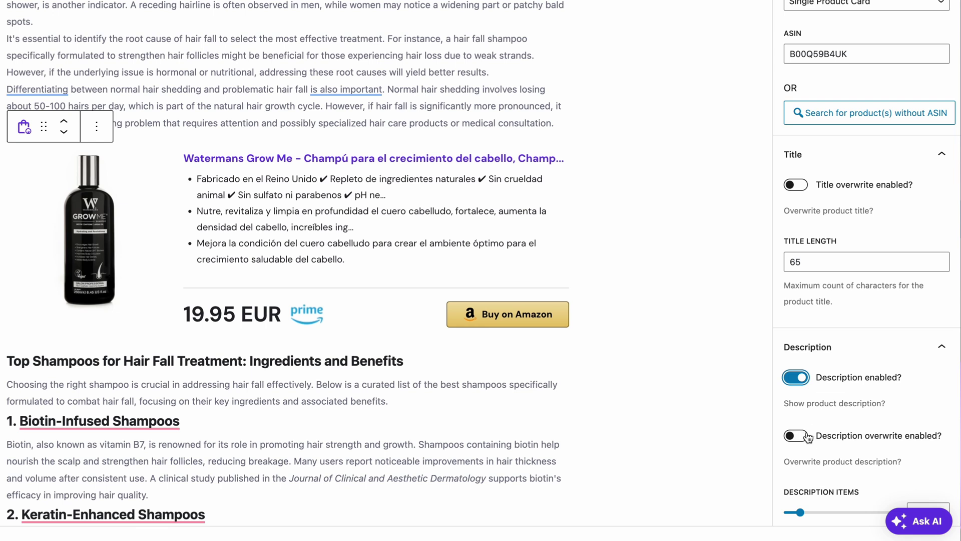
{"action": "left_click", "coordinate": [800, 436]}
{"action": "scroll", "coordinate": [833, 413], "scroll_direction": "down", "scroll_amount": 3}
{"action": "left_click", "coordinate": [795, 387]}
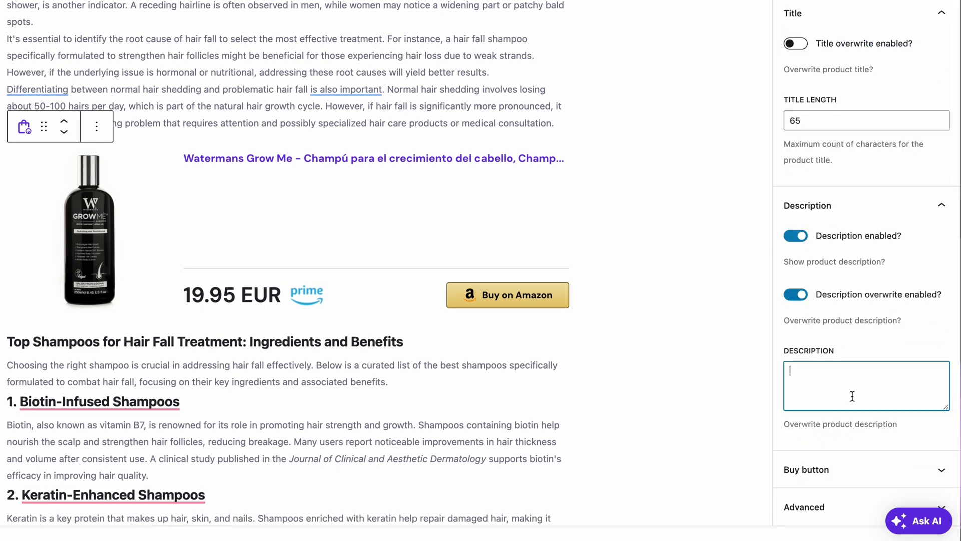
{"action": "left_click", "coordinate": [796, 294]}
{"action": "left_click", "coordinate": [861, 209]}
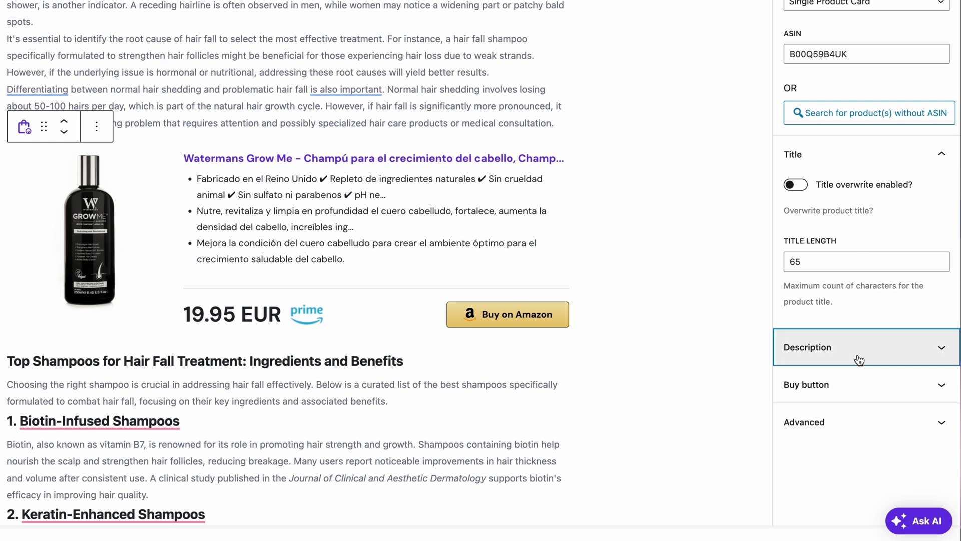
{"action": "left_click", "coordinate": [859, 385]}
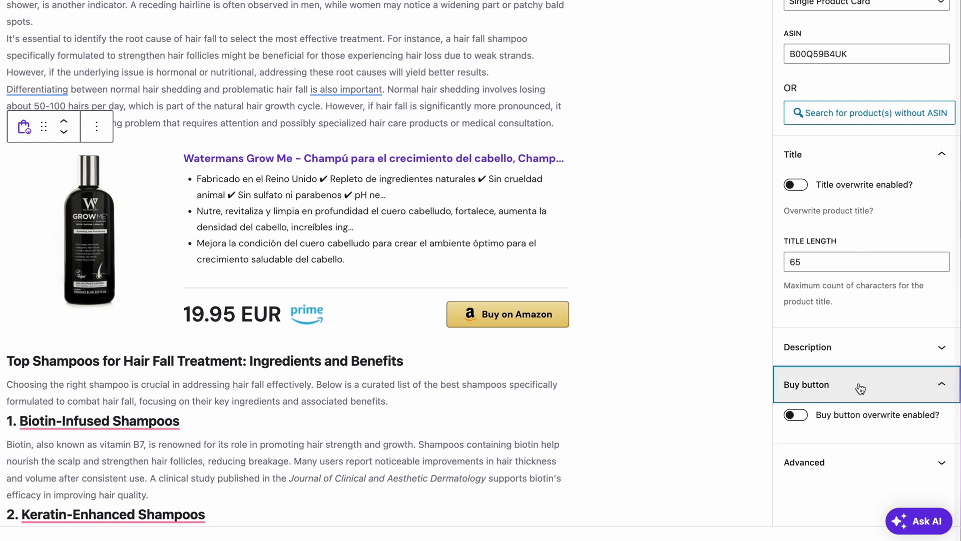
{"action": "left_click", "coordinate": [800, 416]}
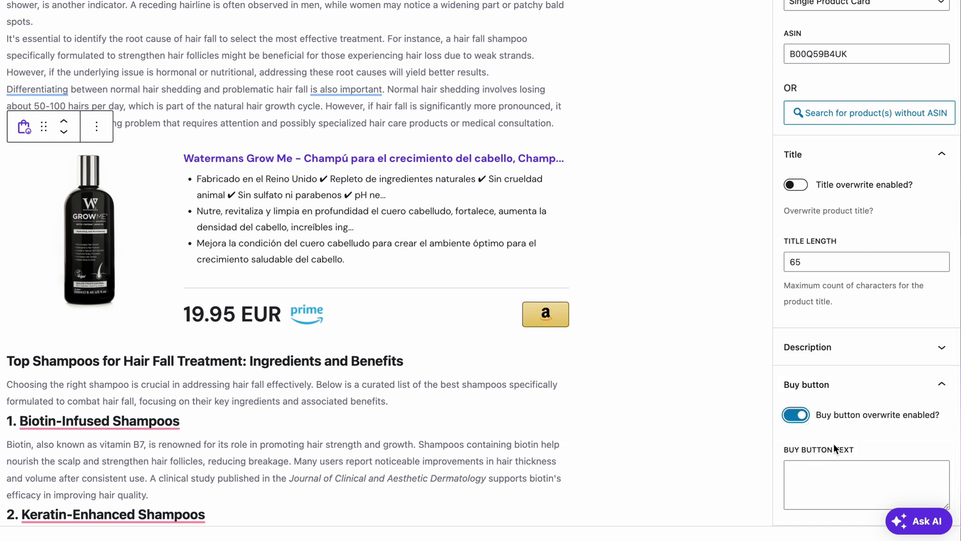
{"action": "left_click", "coordinate": [799, 412]}
{"action": "left_click", "coordinate": [842, 385]}
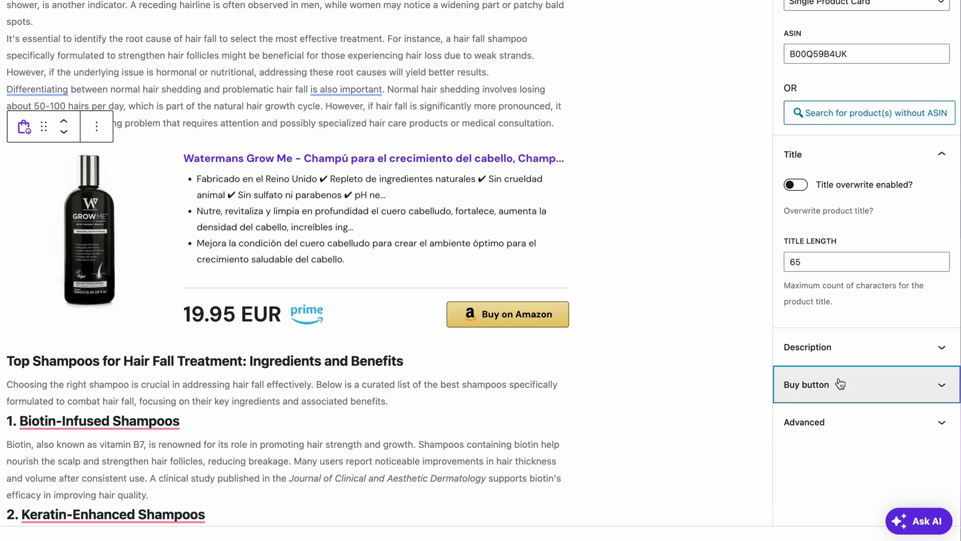
{"action": "left_click", "coordinate": [850, 159]}
{"action": "left_click", "coordinate": [824, 265]}
{"action": "left_click", "coordinate": [826, 310]}
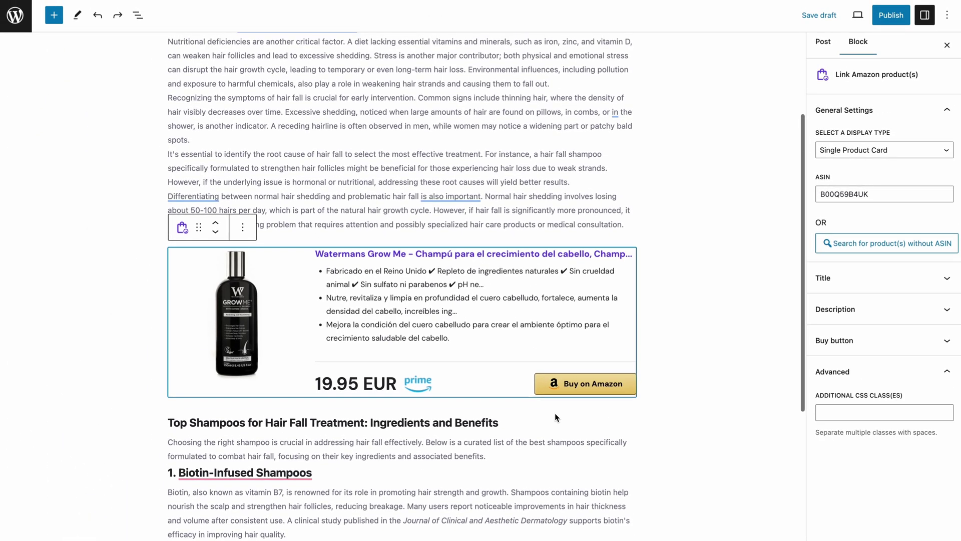
{"action": "left_click", "coordinate": [555, 412]}
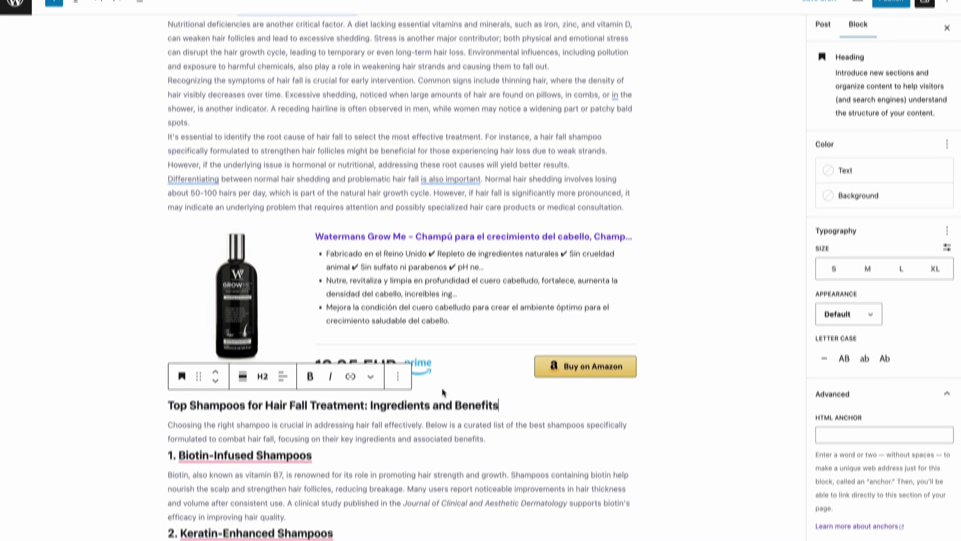
Insert an Amazon best-seller product list for 'anti hair fall shampoo' using the simplified list layout
{"action": "scroll", "coordinate": [425, 371], "scroll_direction": "down", "scroll_amount": 2}
{"action": "left_click", "coordinate": [402, 347]}
{"action": "left_click", "coordinate": [403, 425]}
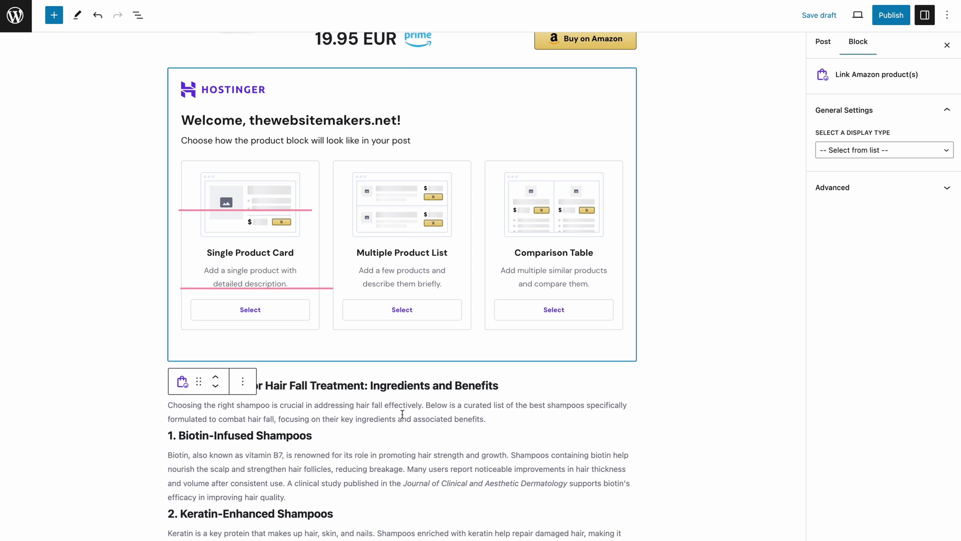
{"action": "left_click", "coordinate": [402, 309]}
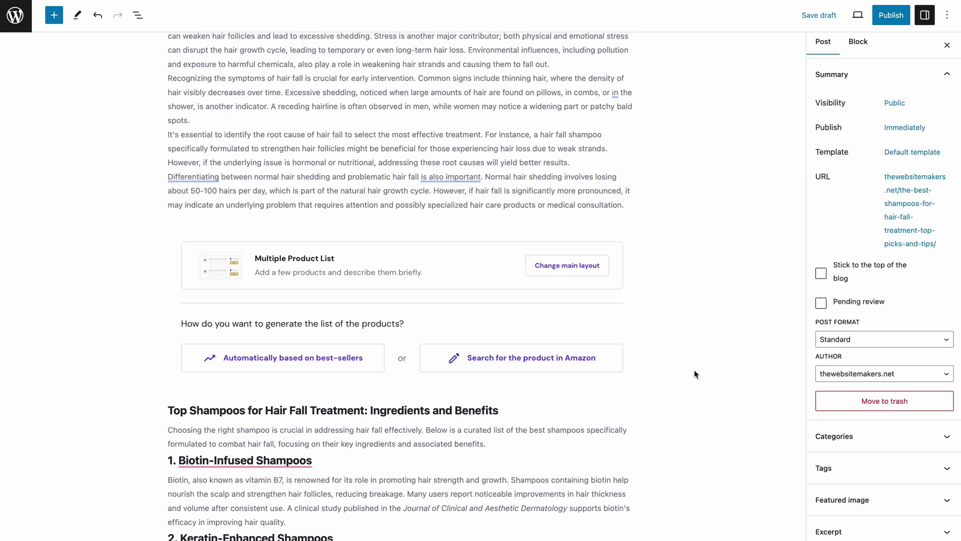
{"action": "left_click", "coordinate": [369, 359]}
{"action": "left_click", "coordinate": [337, 406]}
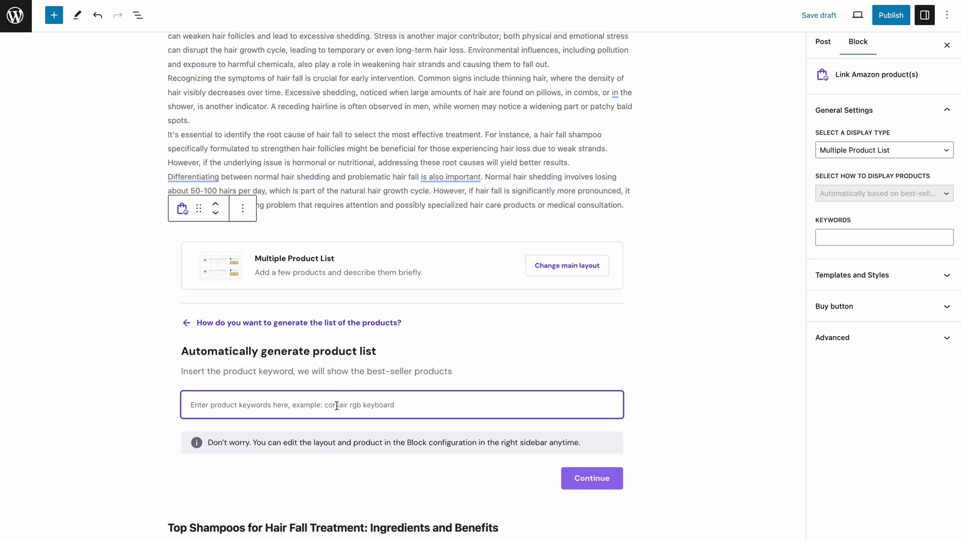
{"action": "type", "text": "anti hair fall shampoo"}
{"action": "left_click", "coordinate": [567, 479]}
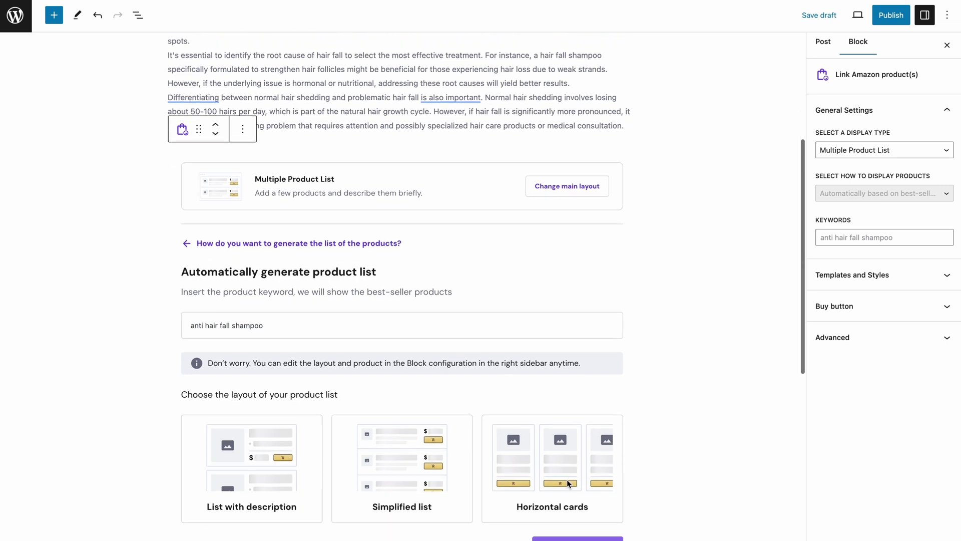
{"action": "scroll", "coordinate": [567, 479], "scroll_direction": "down", "scroll_amount": 2}
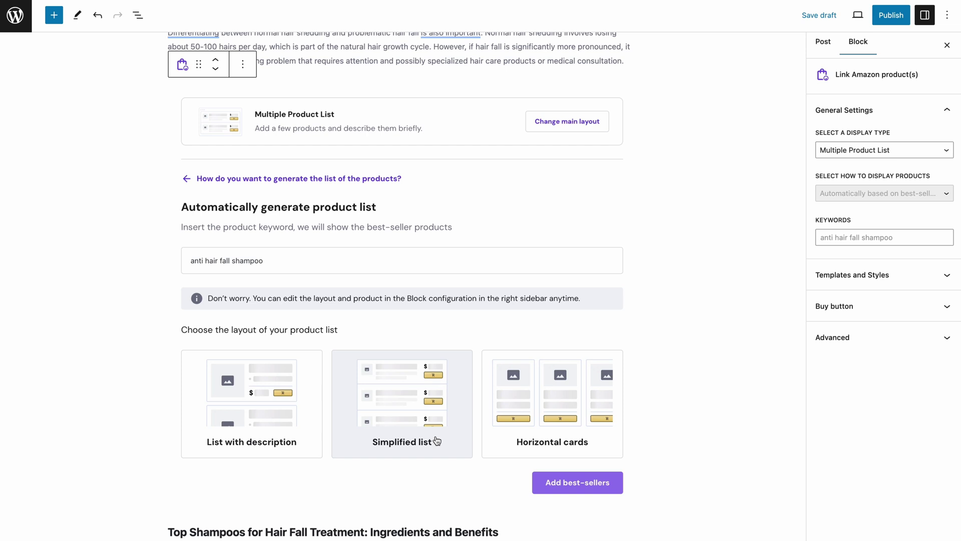
{"action": "left_click", "coordinate": [437, 440]}
{"action": "left_click", "coordinate": [542, 480]}
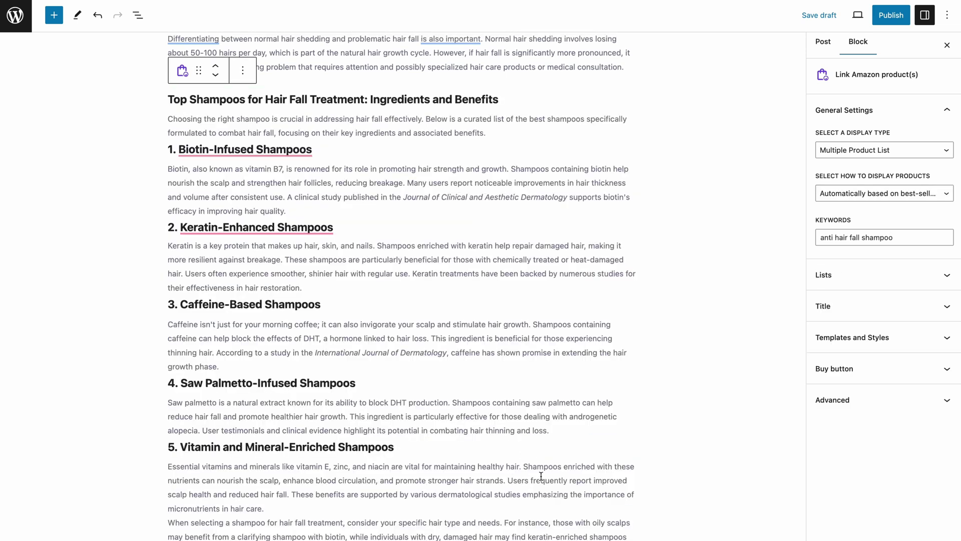
Keep Multiple Product List and the best-sellers method, and raise items shown from three to five
{"action": "scroll", "coordinate": [541, 475], "scroll_direction": "up", "scroll_amount": 3}
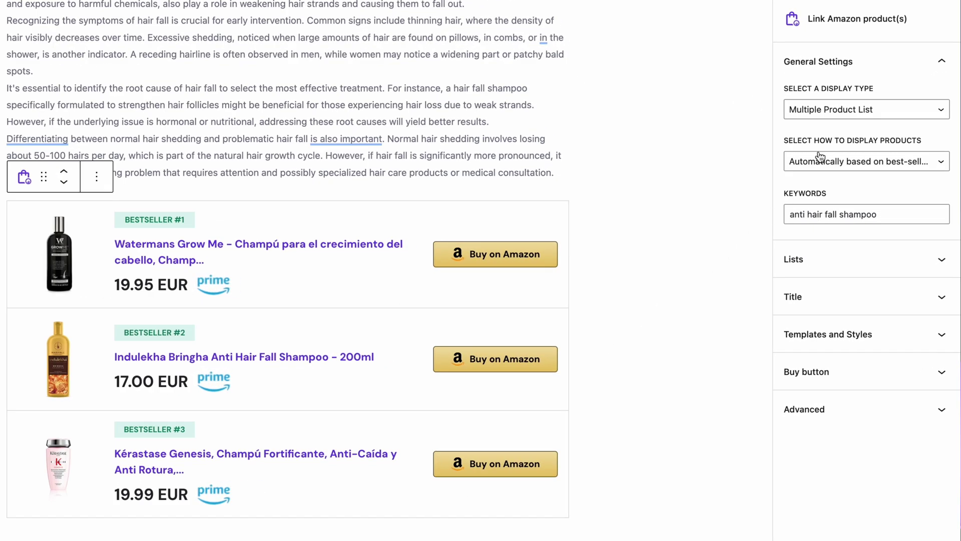
{"action": "left_click", "coordinate": [854, 109]}
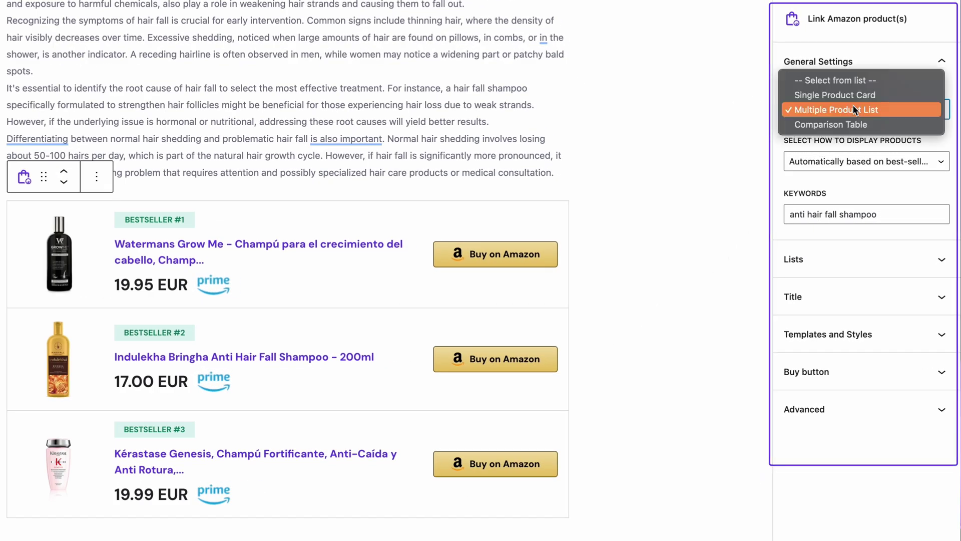
{"action": "left_click", "coordinate": [845, 46]}
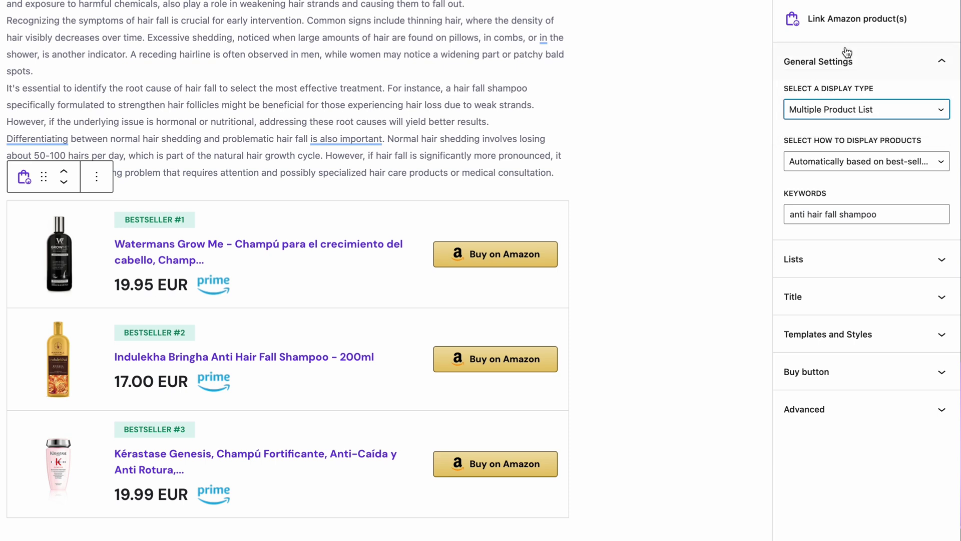
{"action": "left_click", "coordinate": [846, 158]}
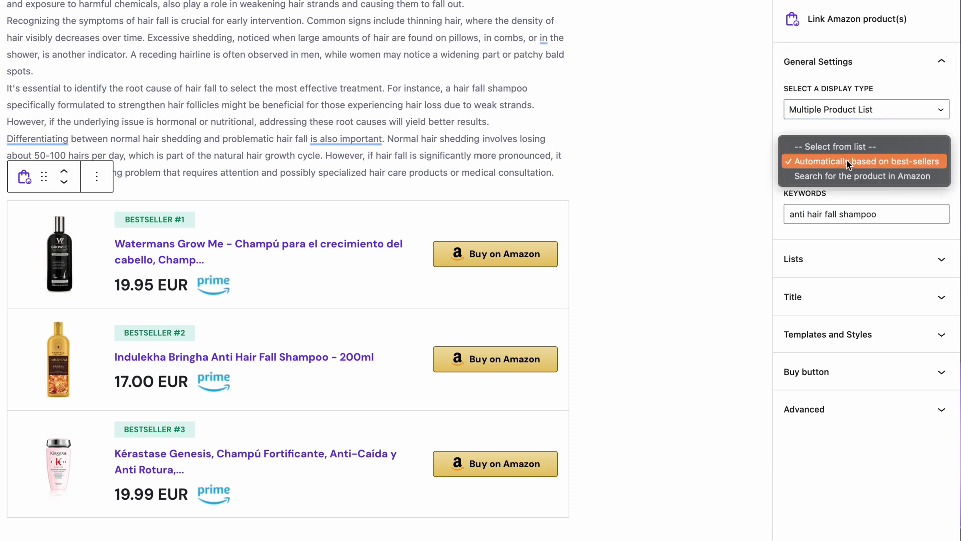
{"action": "left_click", "coordinate": [872, 191]}
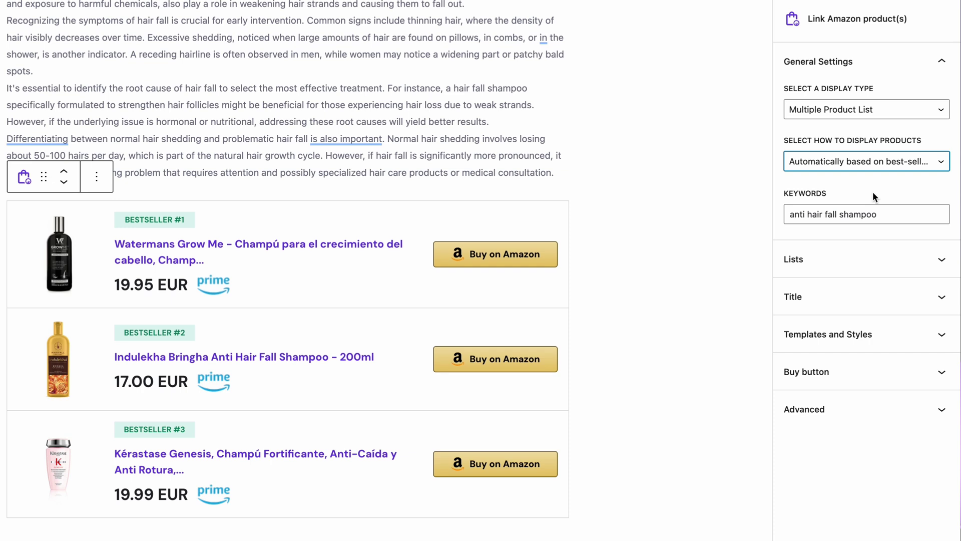
{"action": "left_click", "coordinate": [896, 264]}
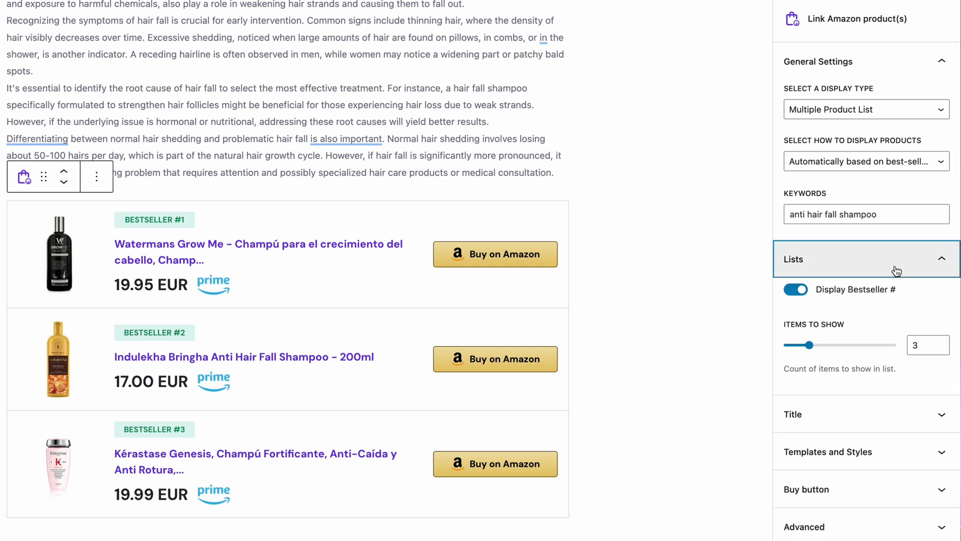
{"action": "left_click_drag", "start_coordinate": [810, 344], "coordinate": [859, 345]}
{"action": "scroll", "coordinate": [714, 386], "scroll_direction": "down", "scroll_amount": 6}
{"action": "scroll", "coordinate": [714, 385], "scroll_direction": "up", "scroll_amount": 1}
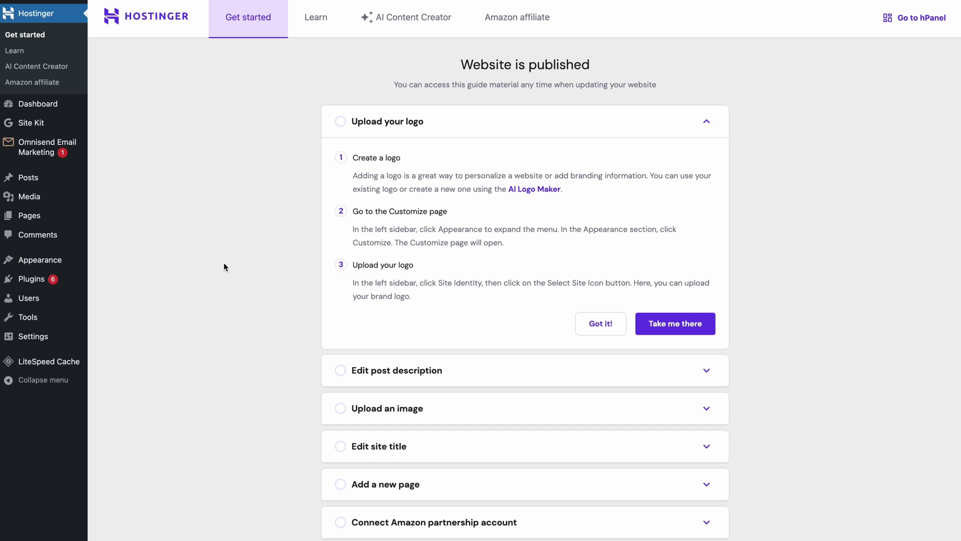
Start a new comparison table in the data collections named 'Best anti hair fall shampoo'
{"action": "left_click", "coordinate": [540, 19]}
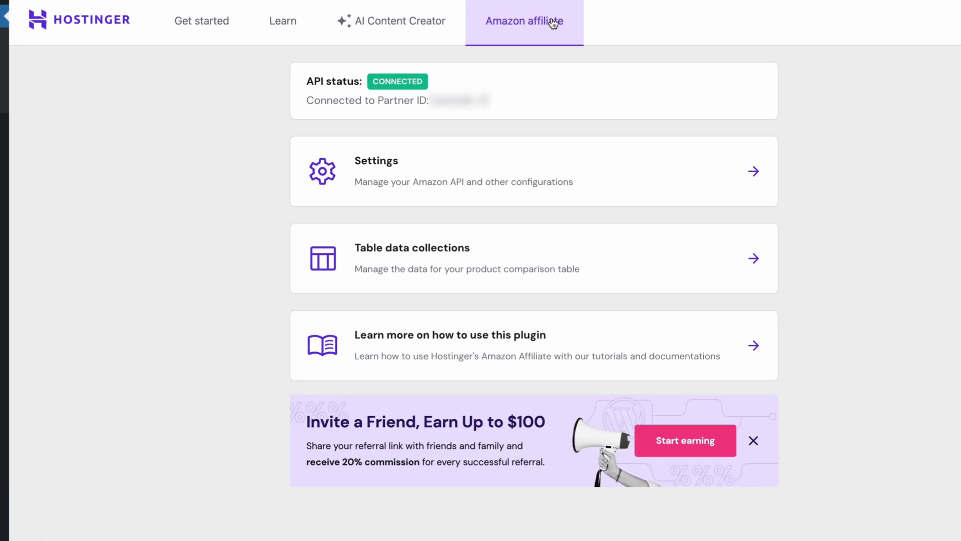
{"action": "left_click", "coordinate": [611, 243]}
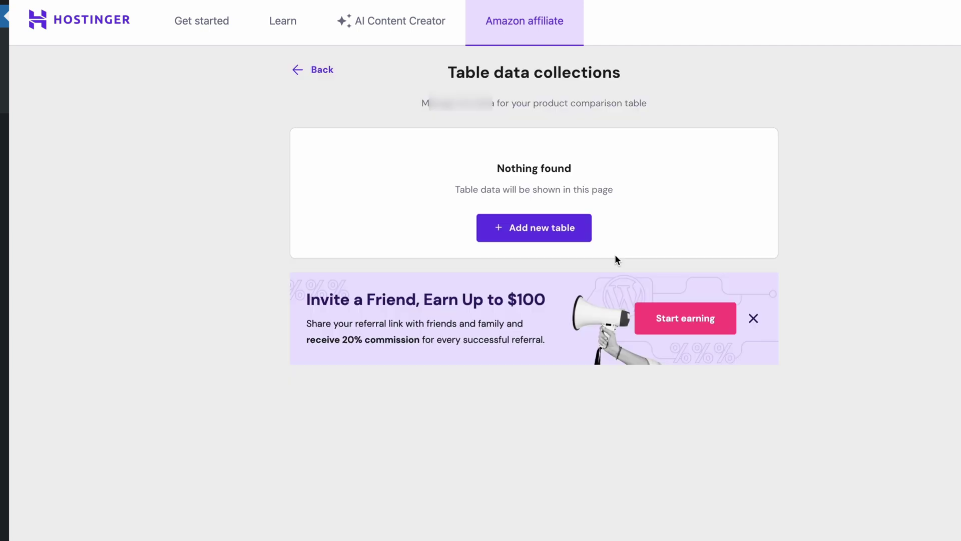
{"action": "left_click", "coordinate": [574, 297]}
{"action": "left_click", "coordinate": [456, 182]}
{"action": "type", "text": "Best anti hair fall shampoo"}
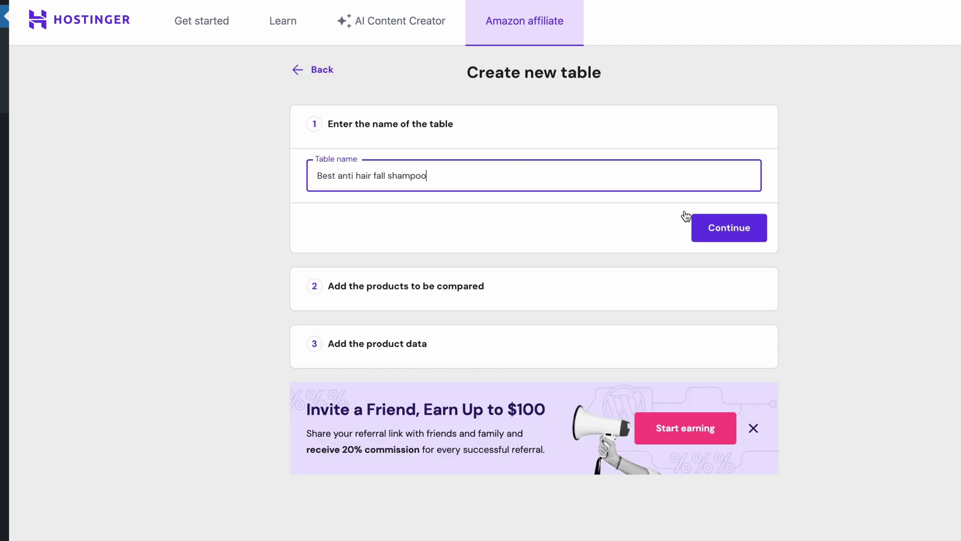
{"action": "left_click", "coordinate": [694, 224]}
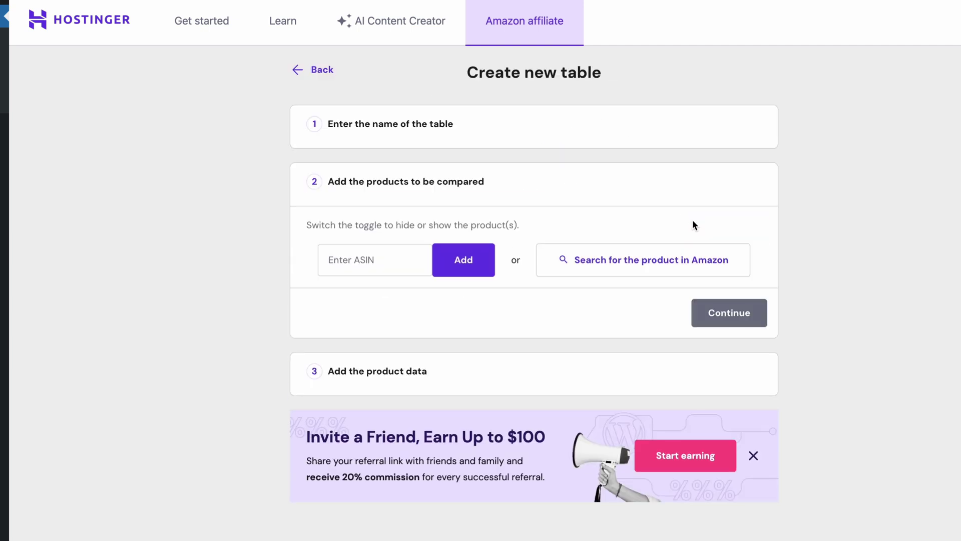
Search Amazon for 'anti hair fall shampoo' and select five shampoos for the table
{"action": "left_click", "coordinate": [658, 251]}
{"action": "type", "text": "anti hair fall shampoo"}
{"action": "key", "text": "Return"}
{"action": "left_click", "coordinate": [253, 95]}
{"action": "left_click", "coordinate": [472, 95]}
{"action": "left_click", "coordinate": [706, 94]}
{"action": "left_click", "coordinate": [255, 184]}
{"action": "left_click", "coordinate": [480, 183]}
{"action": "scroll", "coordinate": [481, 250], "scroll_direction": "down", "scroll_amount": 1}
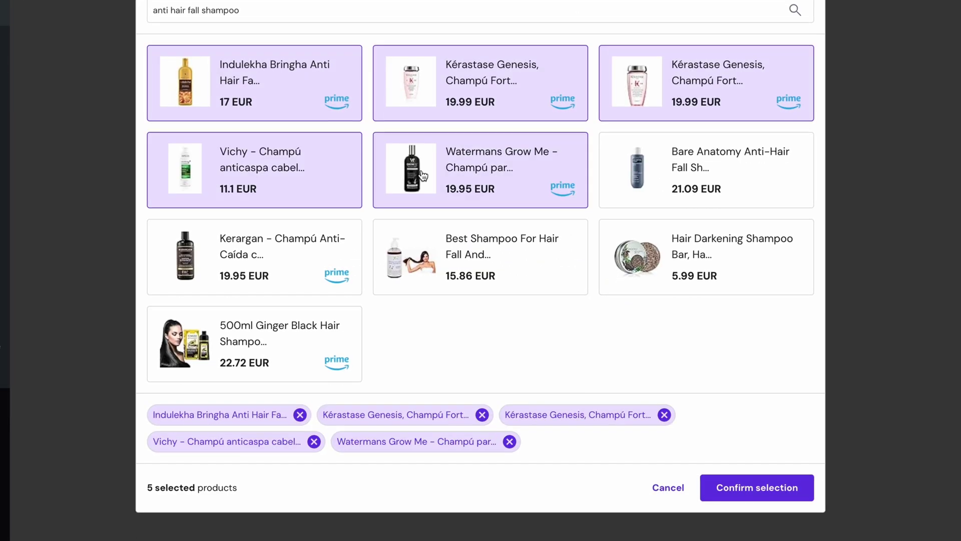
{"action": "left_click", "coordinate": [730, 488]}
Give the first three products red, yellow and orange highlights
{"action": "left_click", "coordinate": [413, 221]}
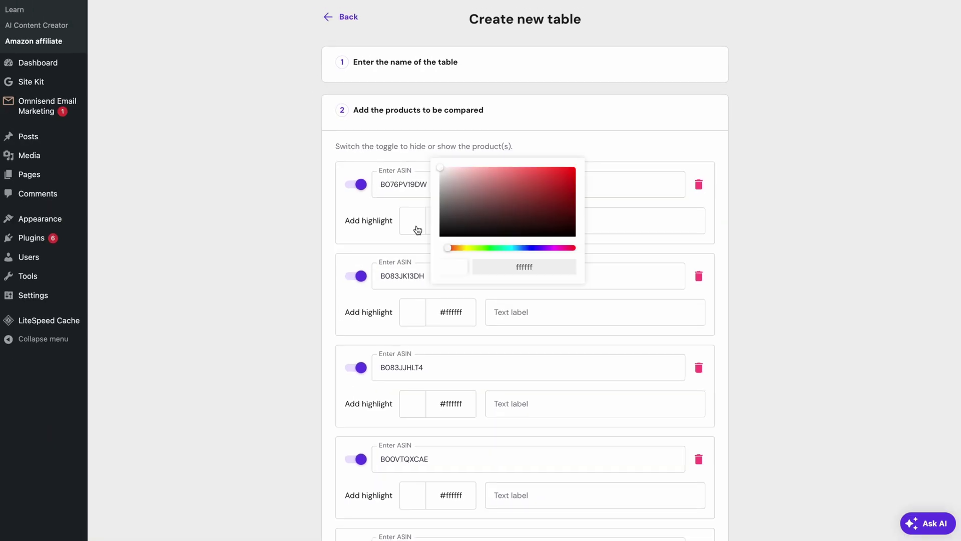
{"action": "left_click", "coordinate": [515, 170]}
{"action": "left_click", "coordinate": [413, 311]}
{"action": "left_click", "coordinate": [444, 326]}
{"action": "left_click", "coordinate": [516, 263]}
{"action": "left_click", "coordinate": [412, 404]}
{"action": "left_click", "coordinate": [544, 339]}
Label the first four products 'best overall', 'best value for money', 'best herball' and 'best seller'
{"action": "left_click", "coordinate": [515, 223]}
{"action": "type", "text": "best overall"}
{"action": "left_click", "coordinate": [515, 311]}
{"action": "type", "text": "best value for money"}
{"action": "scroll", "coordinate": [515, 311], "scroll_direction": "down", "scroll_amount": 4}
{"action": "left_click", "coordinate": [516, 223]}
{"action": "type", "text": "best herball"}
{"action": "left_click", "coordinate": [515, 315]}
{"action": "type", "text": "best seller"}
Give the fourth product a violet-blue highlight, the fifth a pink highlight and the label 'best review'
{"action": "left_click", "coordinate": [412, 315]}
{"action": "left_click", "coordinate": [534, 328]}
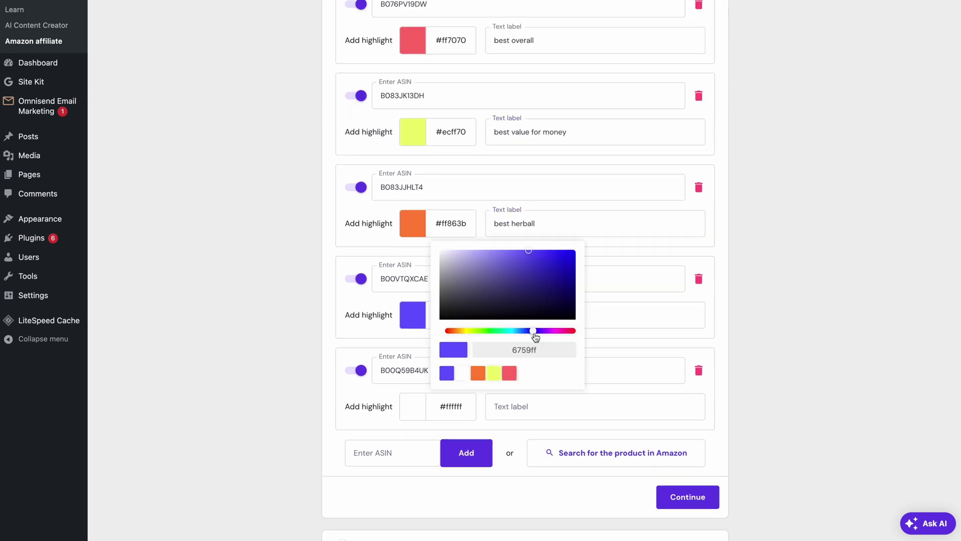
{"action": "left_click", "coordinate": [413, 406]}
{"action": "left_click", "coordinate": [555, 421]}
{"action": "left_click", "coordinate": [488, 340]}
{"action": "left_click", "coordinate": [510, 406]}
{"action": "type", "text": "best review"}
Continue past the product data step and save the comparison table
{"action": "scroll", "coordinate": [483, 407], "scroll_direction": "down", "scroll_amount": 1}
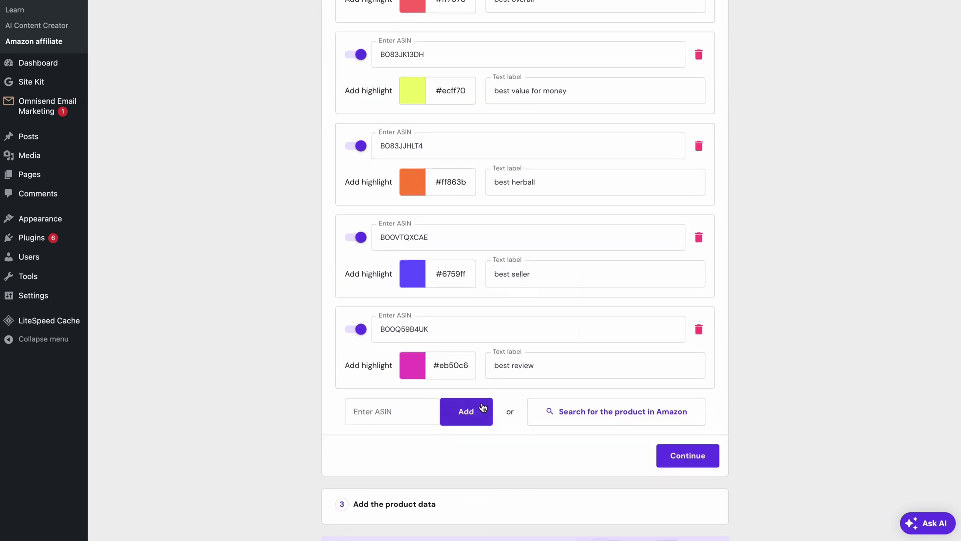
{"action": "scroll", "coordinate": [483, 407], "scroll_direction": "down", "scroll_amount": 3}
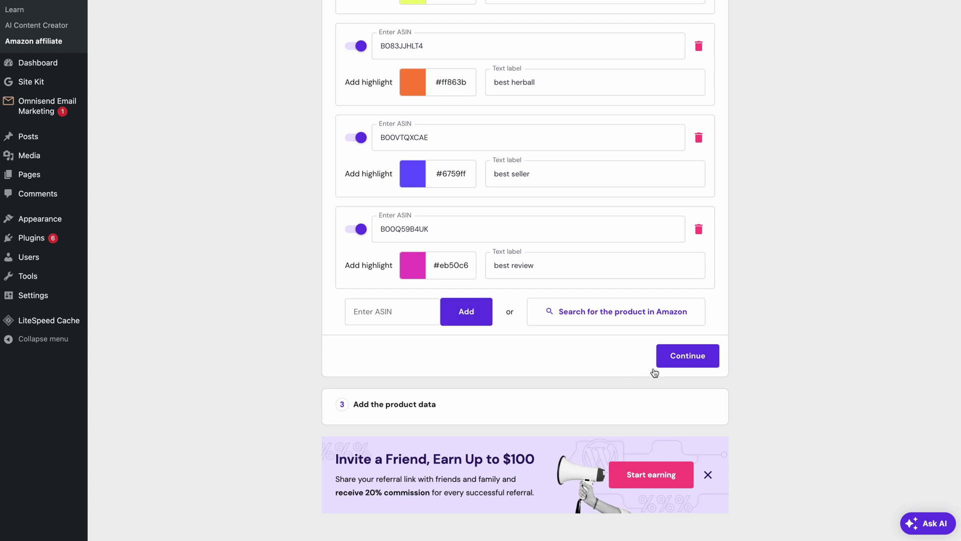
{"action": "left_click", "coordinate": [660, 363]}
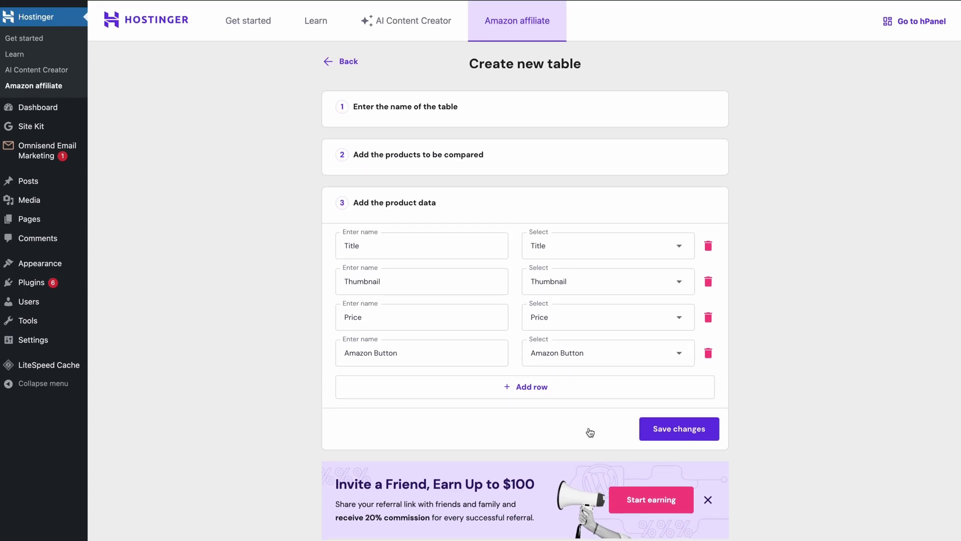
{"action": "left_click", "coordinate": [658, 430]}
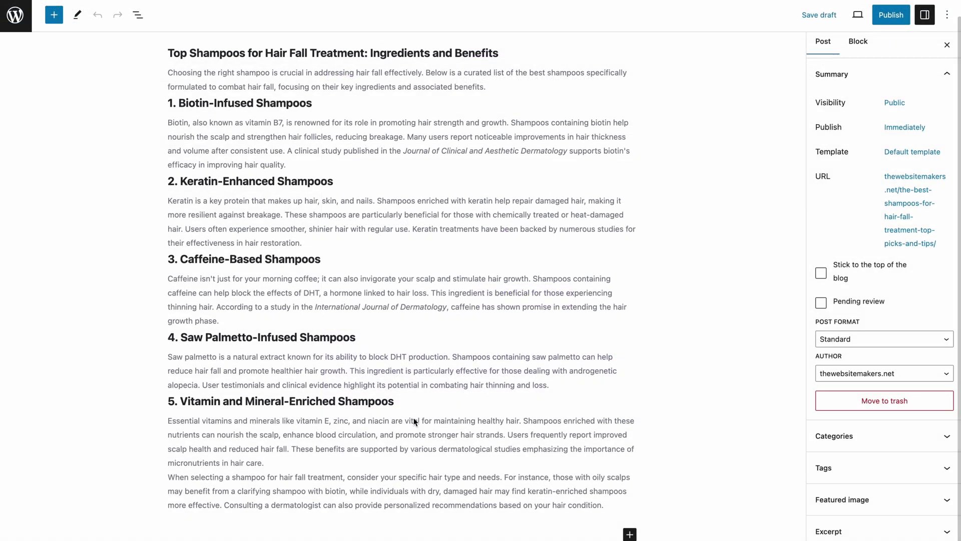
Add an Amazon comparison table block at the post's end using the 'Best anti hair fall shampoo' configuration
{"action": "left_click", "coordinate": [630, 534]}
{"action": "left_click", "coordinate": [717, 403]}
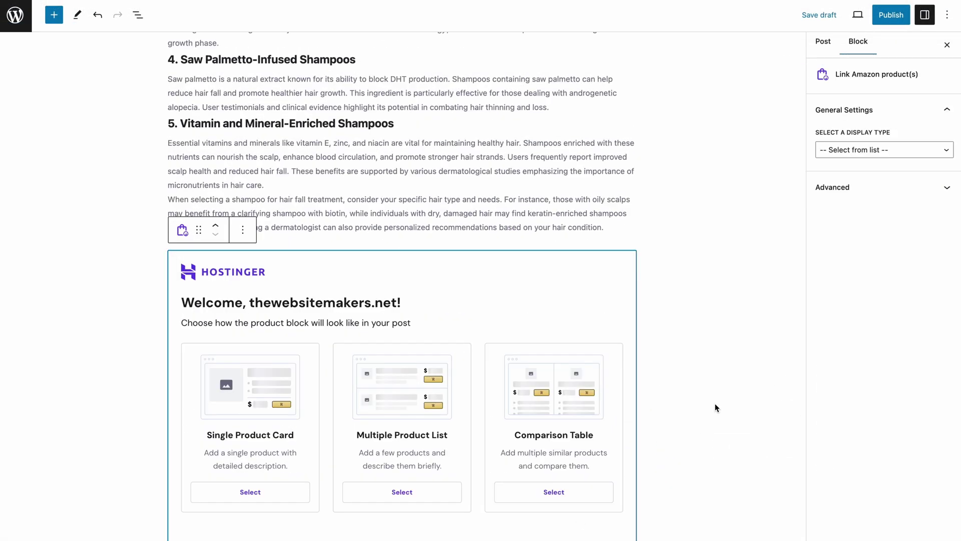
{"action": "left_click", "coordinate": [610, 491]}
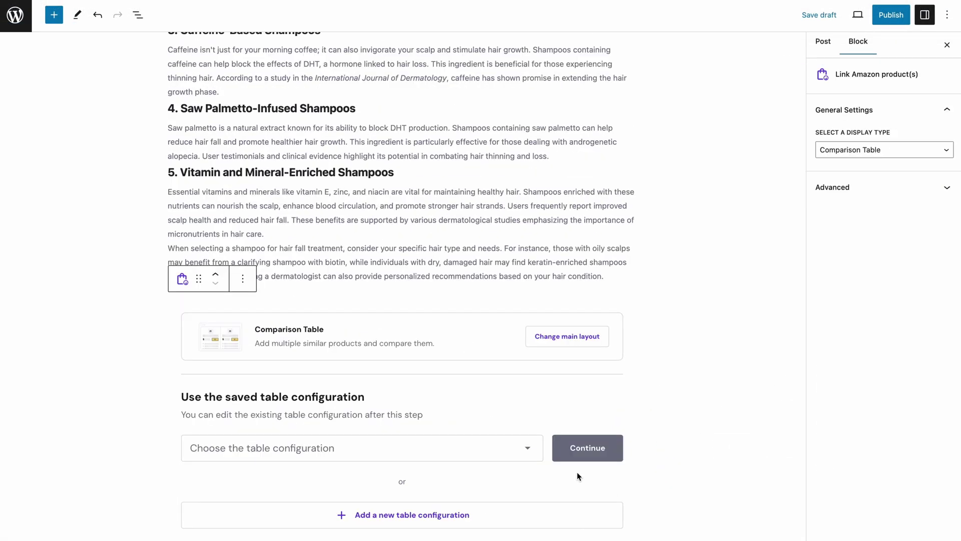
{"action": "left_click", "coordinate": [533, 446]}
{"action": "left_click", "coordinate": [509, 471]}
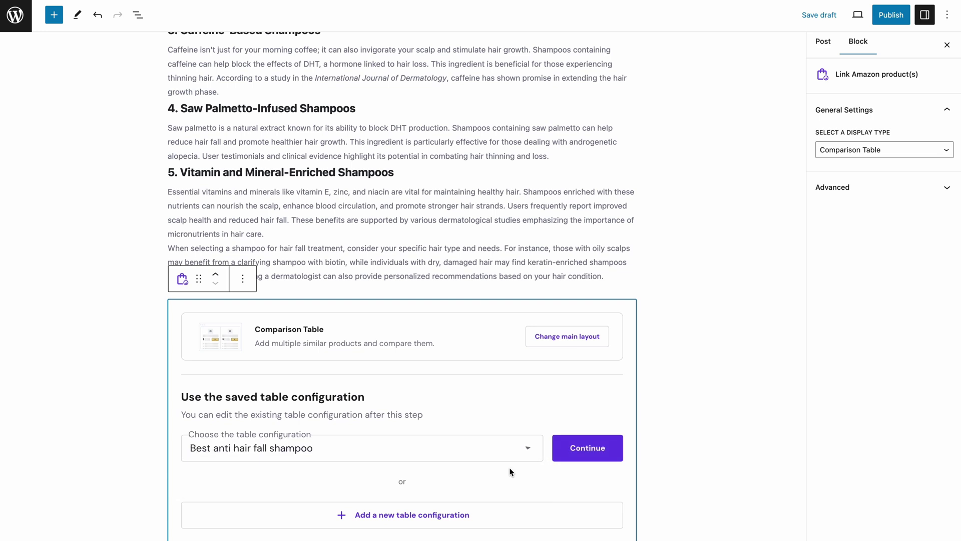
{"action": "left_click", "coordinate": [577, 452]}
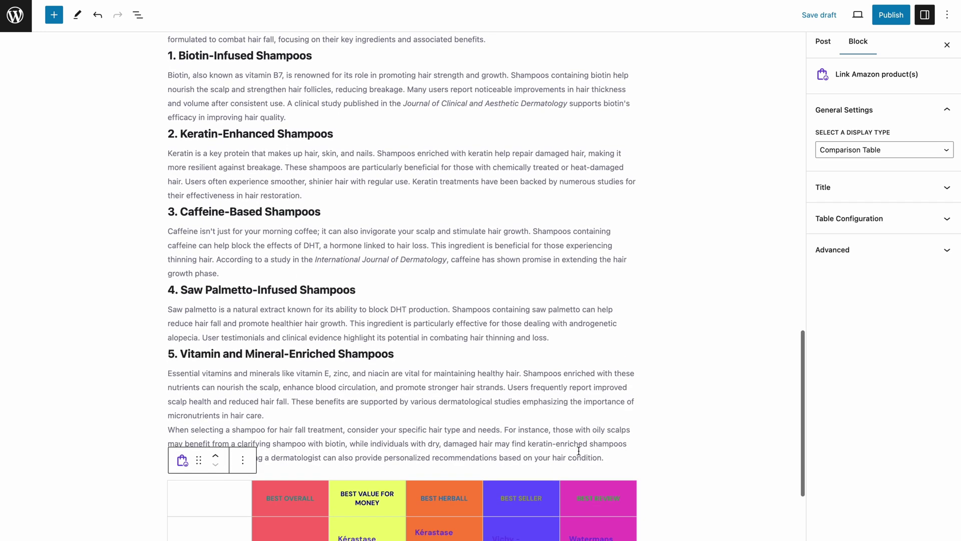
{"action": "scroll", "coordinate": [578, 450], "scroll_direction": "down", "scroll_amount": 3}
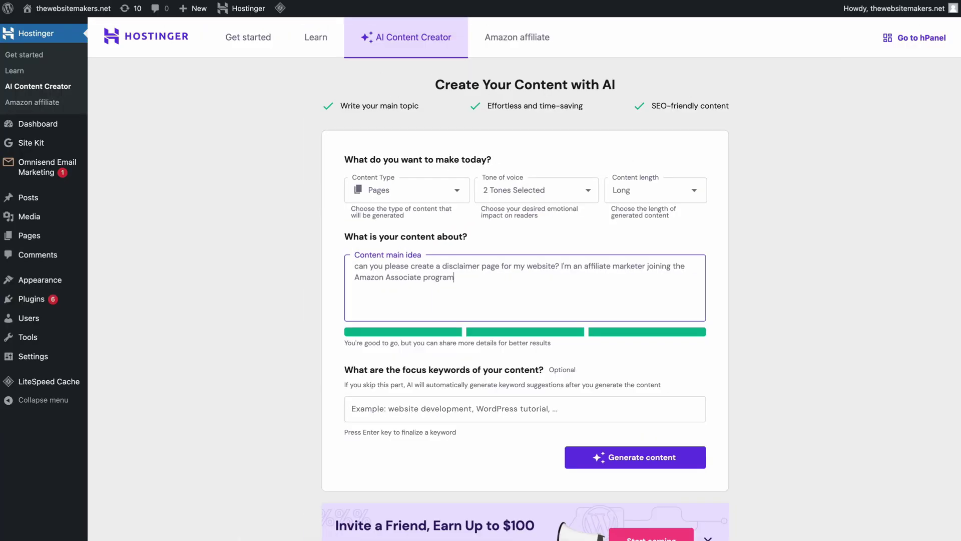
Generate the Amazon Associates disclaimer page content from the entered prompt
{"action": "left_click", "coordinate": [622, 457]}
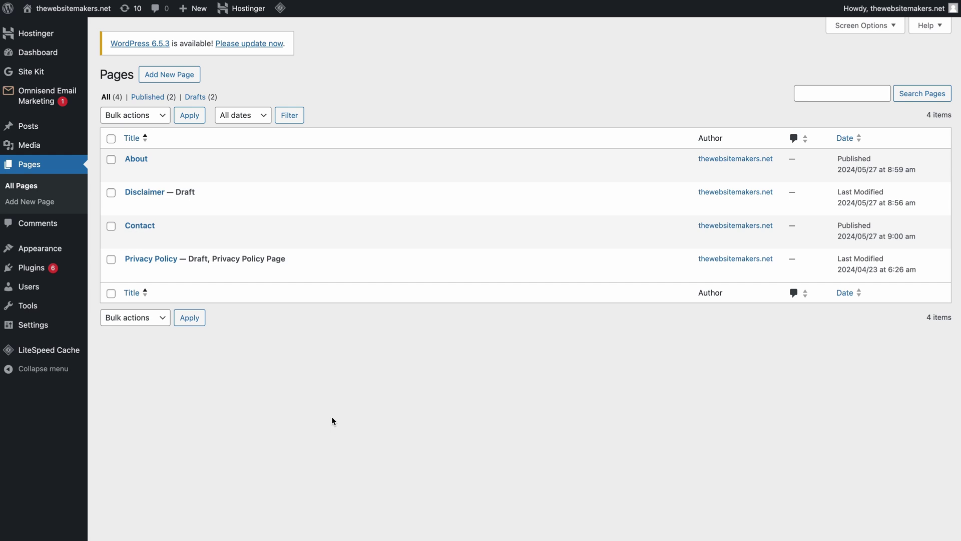
Open the Customizer from the Appearance menu in the admin sidebar
{"action": "mouse_move", "coordinate": [55, 252]}
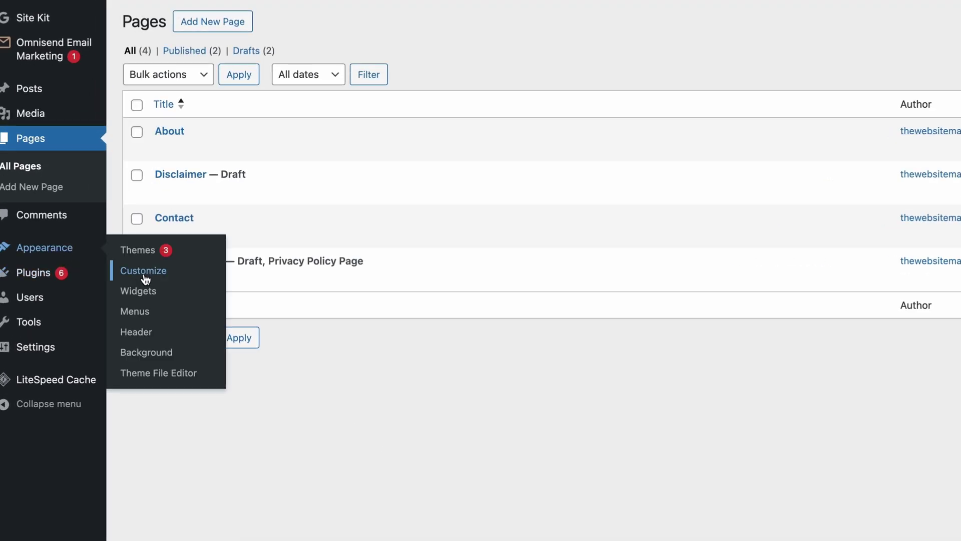
{"action": "left_click", "coordinate": [144, 277]}
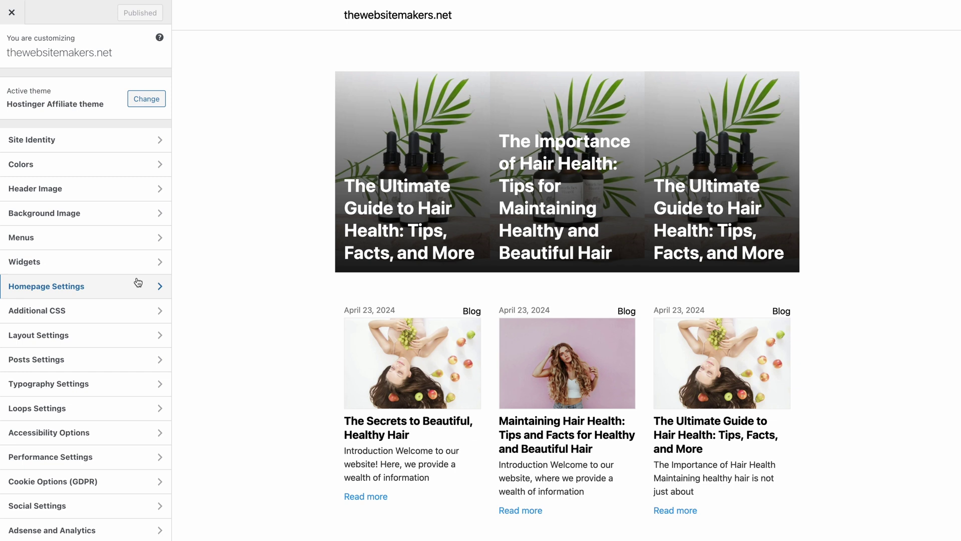
Add a Page List block to the Page Home Sidebar widget area
{"action": "left_click", "coordinate": [129, 264]}
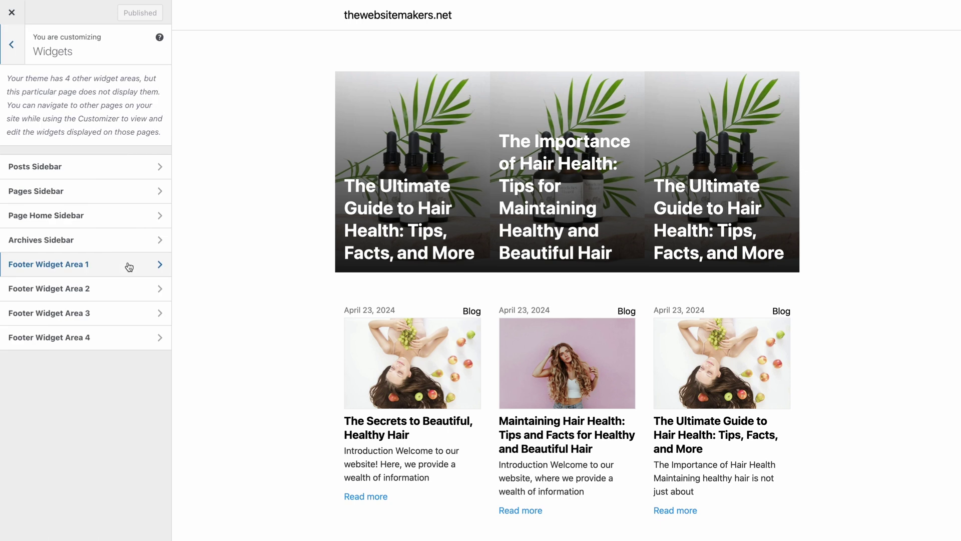
{"action": "left_click", "coordinate": [142, 215]}
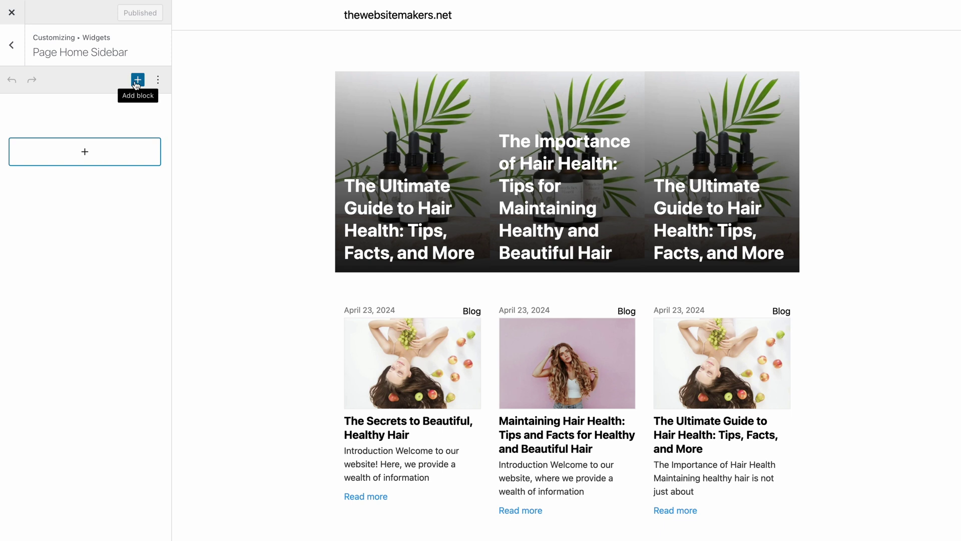
{"action": "left_click", "coordinate": [137, 80]}
{"action": "type", "text": "page list"}
{"action": "left_click", "coordinate": [206, 106]}
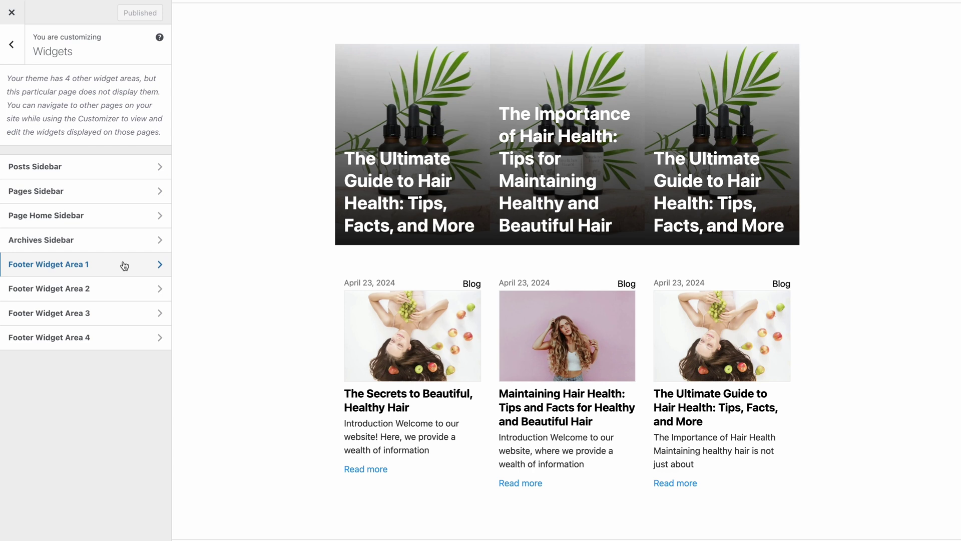
Add a Social Icons block to Footer Widget Area 1 with a Facebook icon linking to facebook.com
{"action": "left_click", "coordinate": [123, 264]}
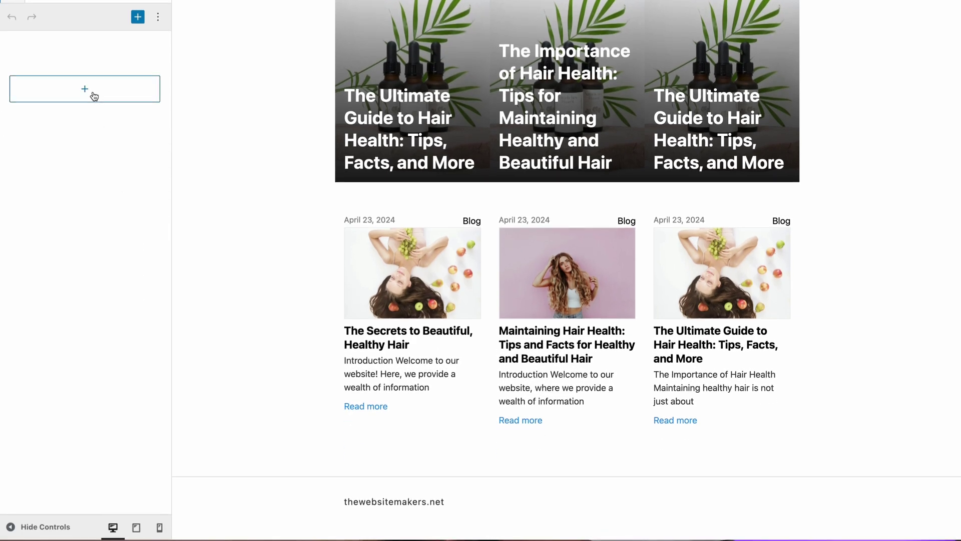
{"action": "left_click", "coordinate": [94, 95]}
{"action": "left_click", "coordinate": [43, 180]}
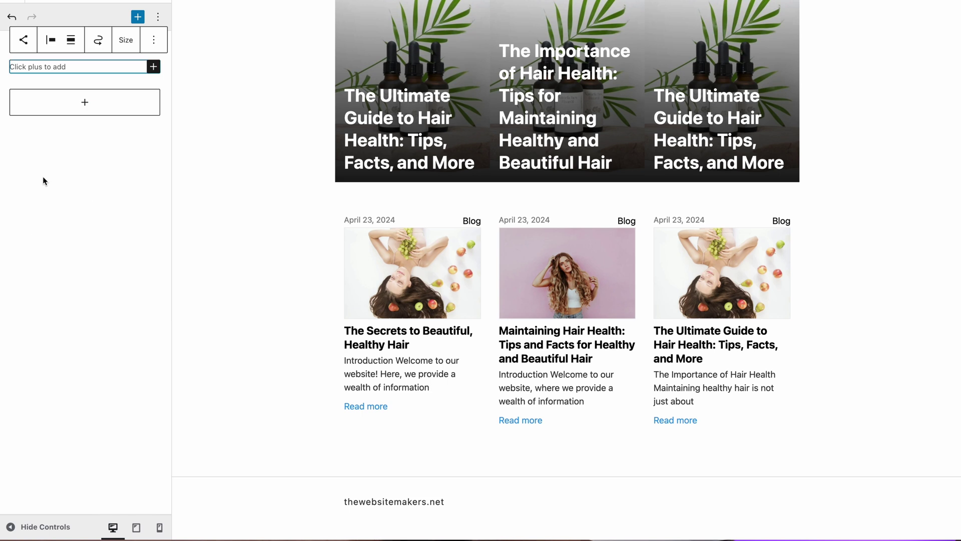
{"action": "left_click", "coordinate": [153, 68]}
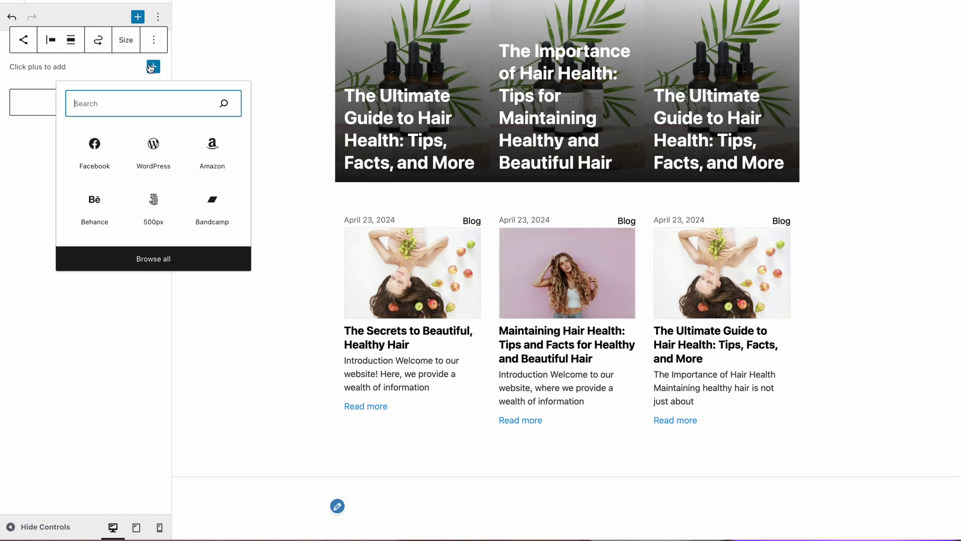
{"action": "left_click", "coordinate": [91, 147]}
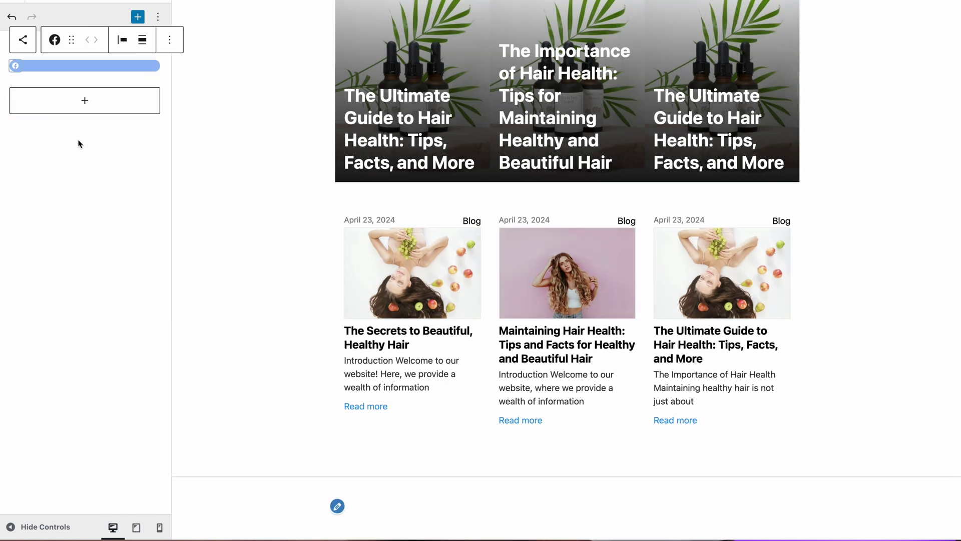
{"action": "type", "text": "facebook.com"}
{"action": "left_click", "coordinate": [205, 139]}
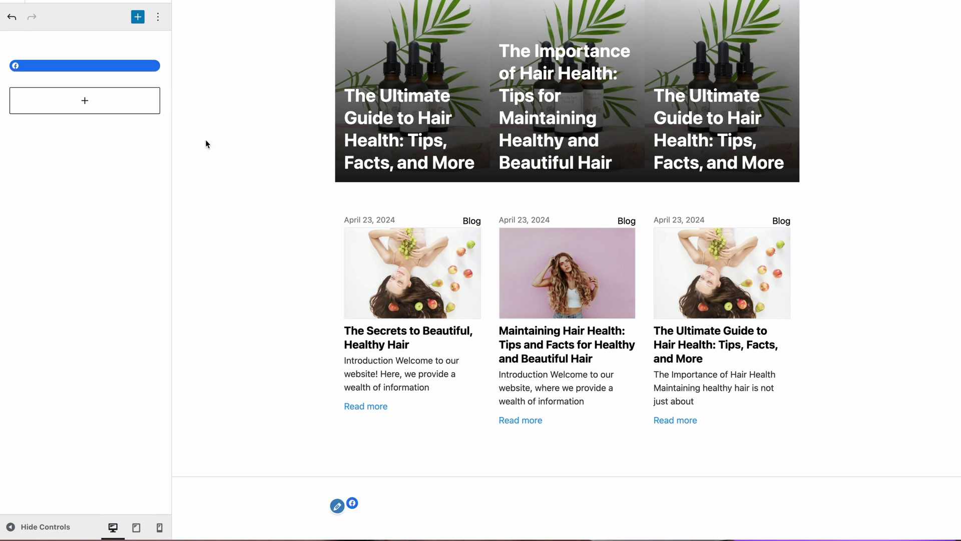